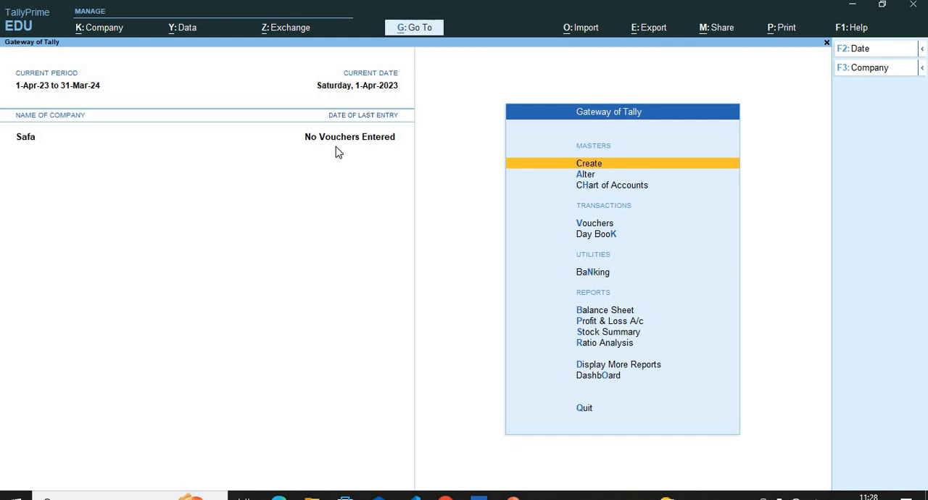
key("alt")
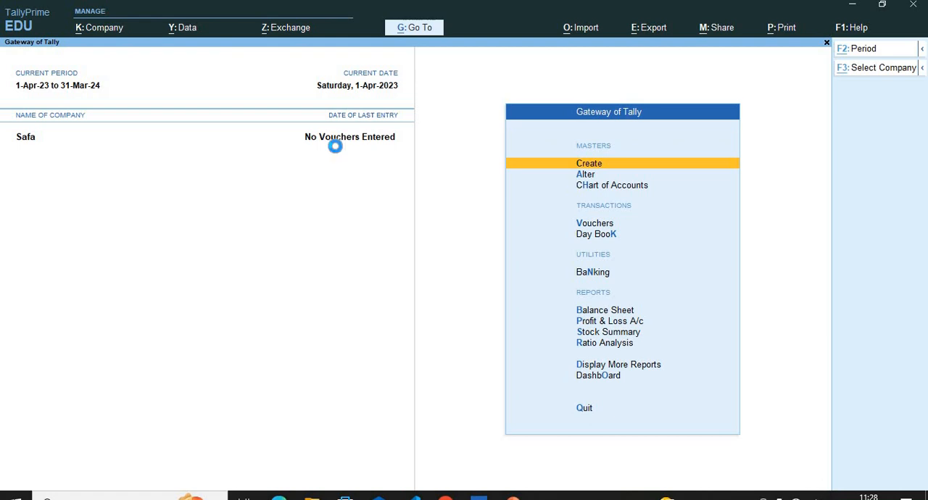
key("alt+F3")
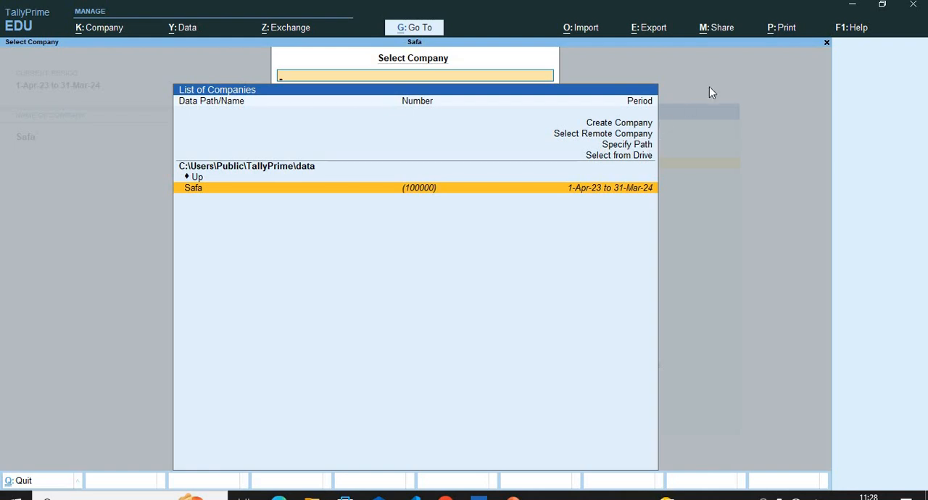
left_click(101, 27)
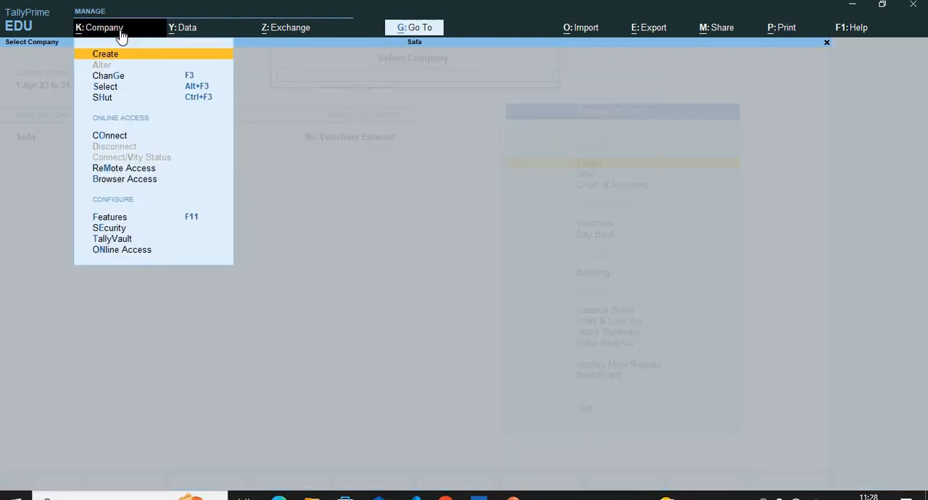
key("alt+F3")
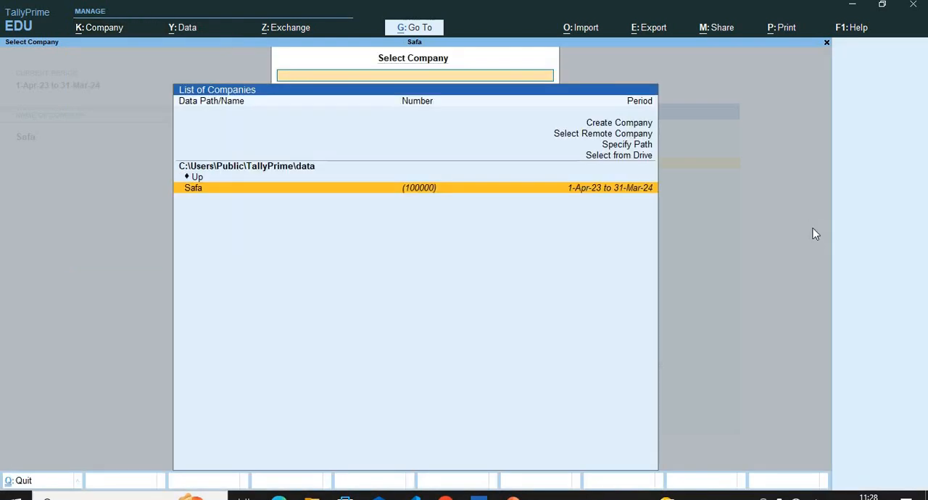
left_click(825, 44)
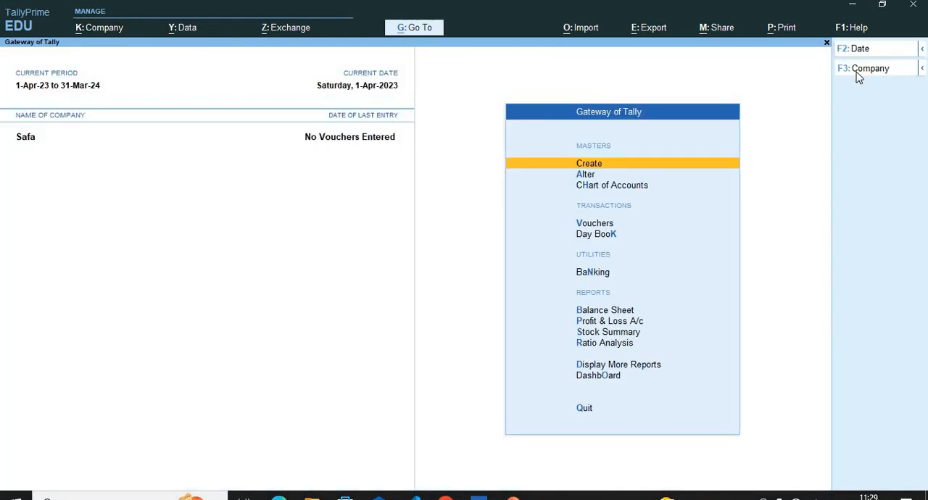
left_click(859, 73)
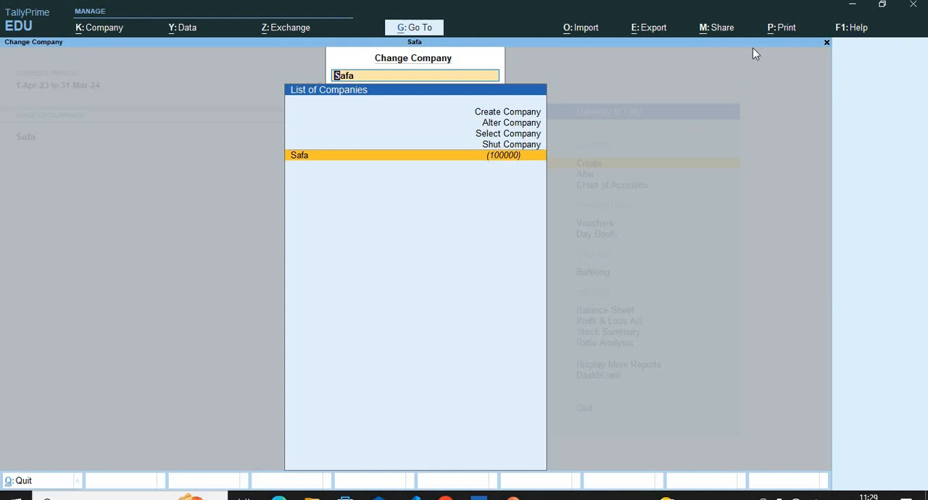
left_click(827, 43)
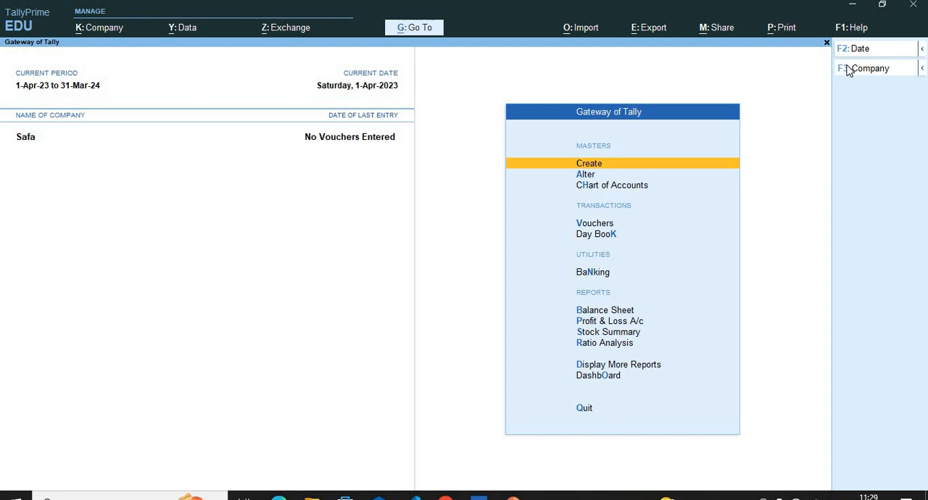
Start creating a new company from the list of companies.
left_click(848, 72)
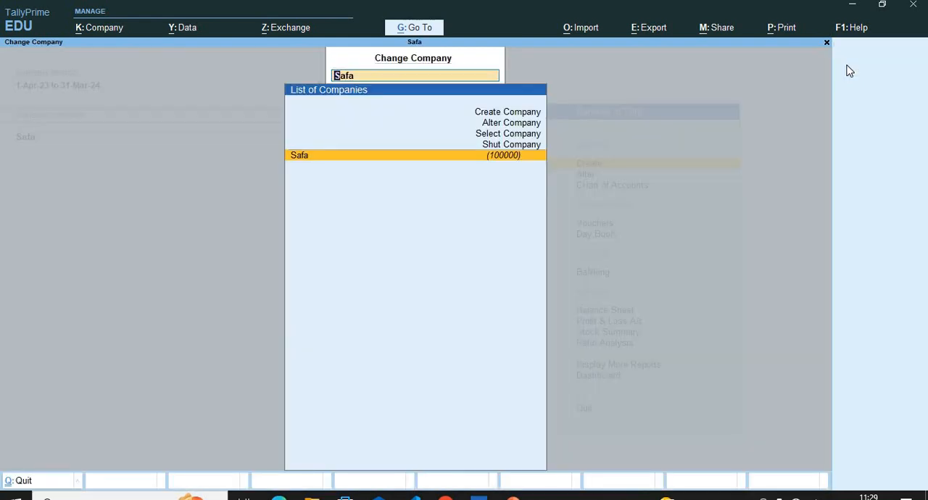
key("Up")
key("Up")
key("Up")
key("Up")
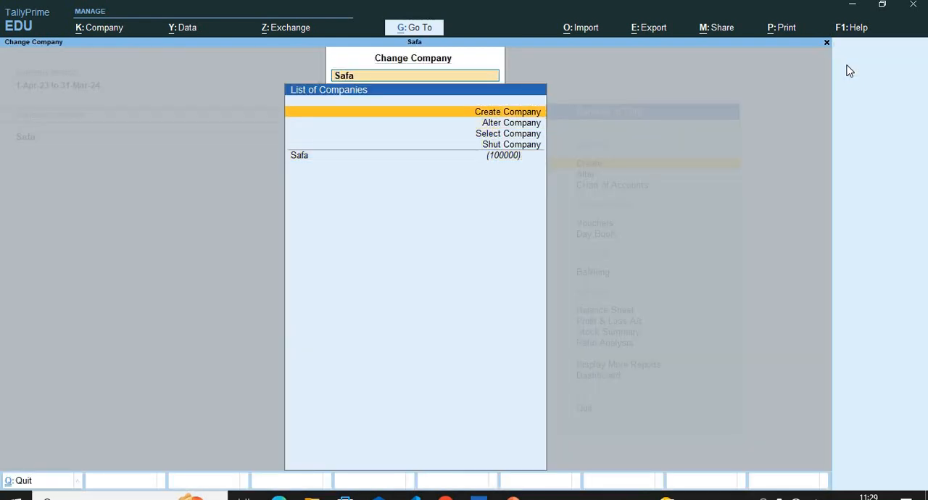
key("Return")
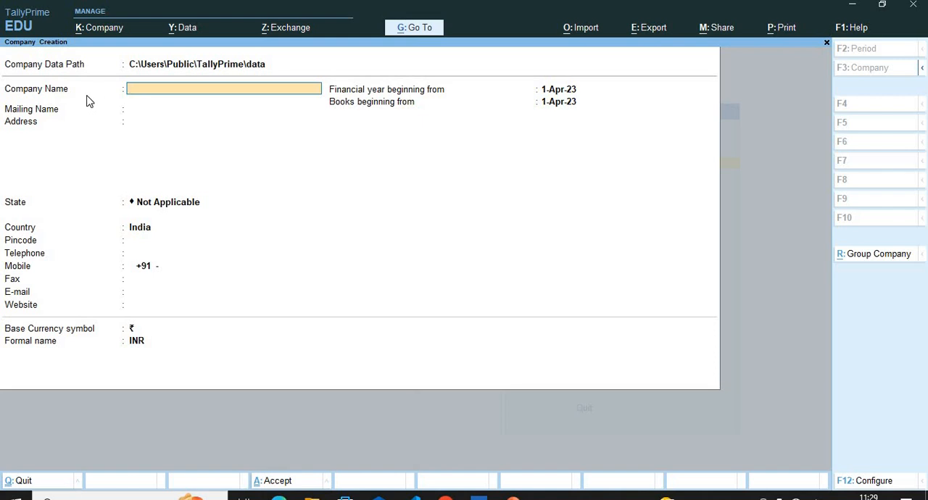
type("Aptch")
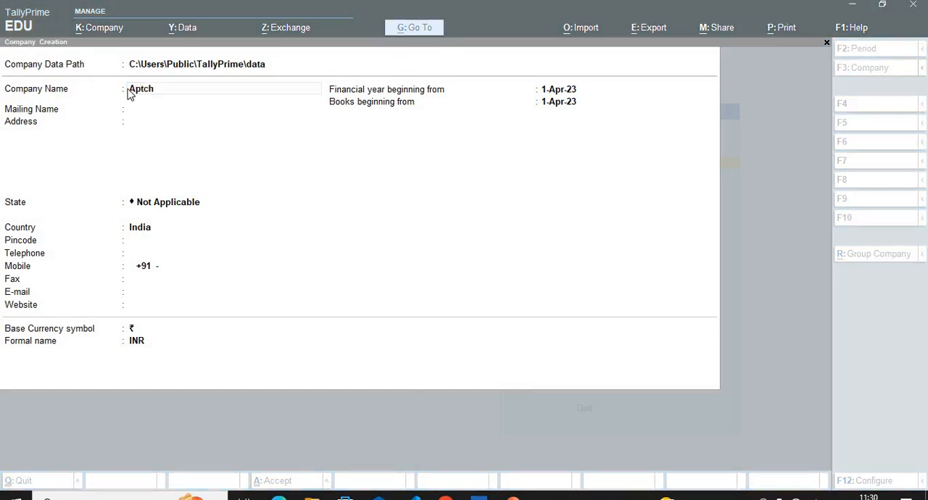
left_click(160, 94)
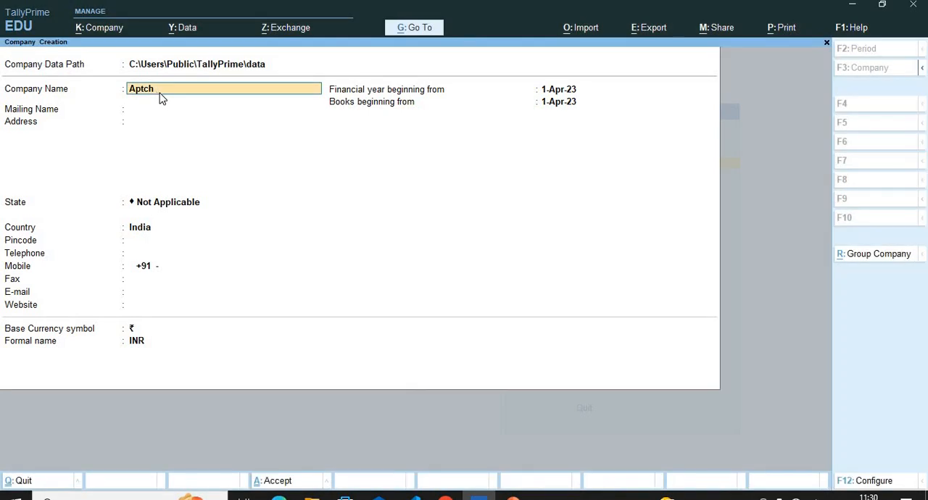
type("a")
key("BackSpace")
key("BackSpace")
key("BackSpace")
key("BackSpace")
key("BackSpace")
key("BackSpace")
type("pt")
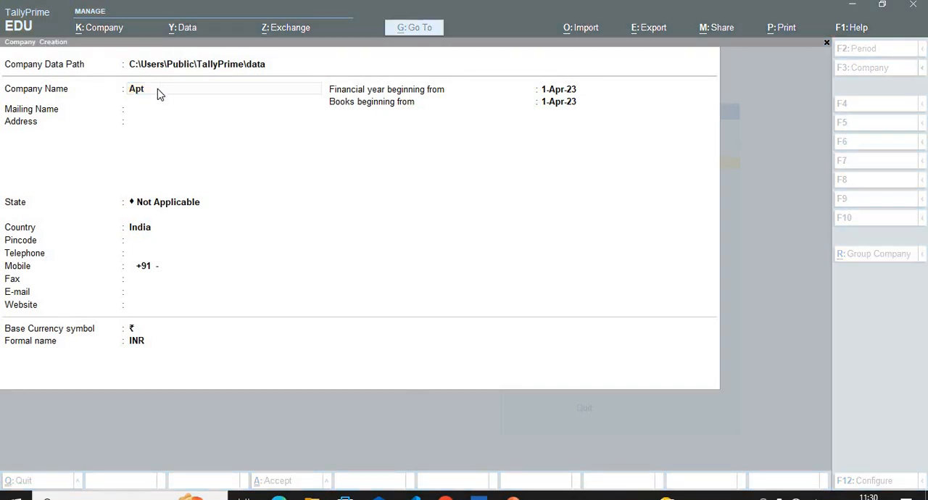
Enter "Axis Limitd Comapny" as the company name and accept the same text as the mailing name.
left_click(157, 89)
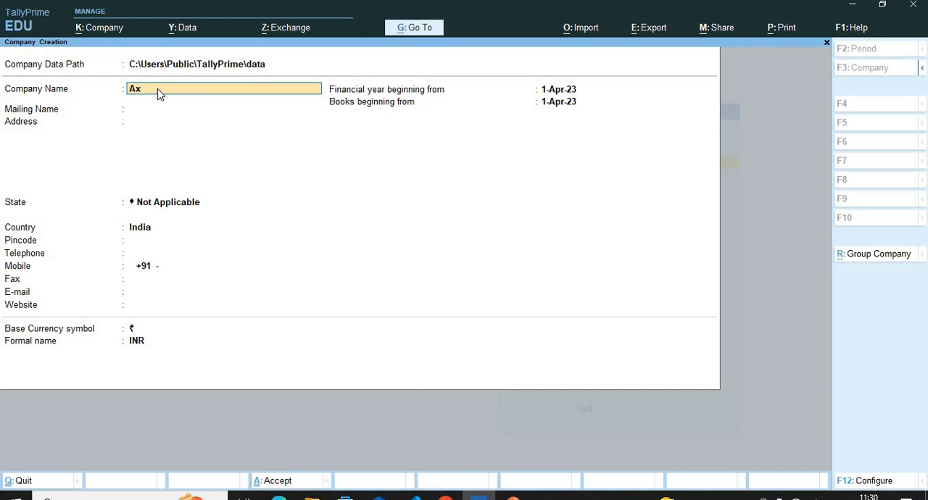
type("xis Ban")
key("BackSpace")
type("Limitd Comapny")
key("Return")
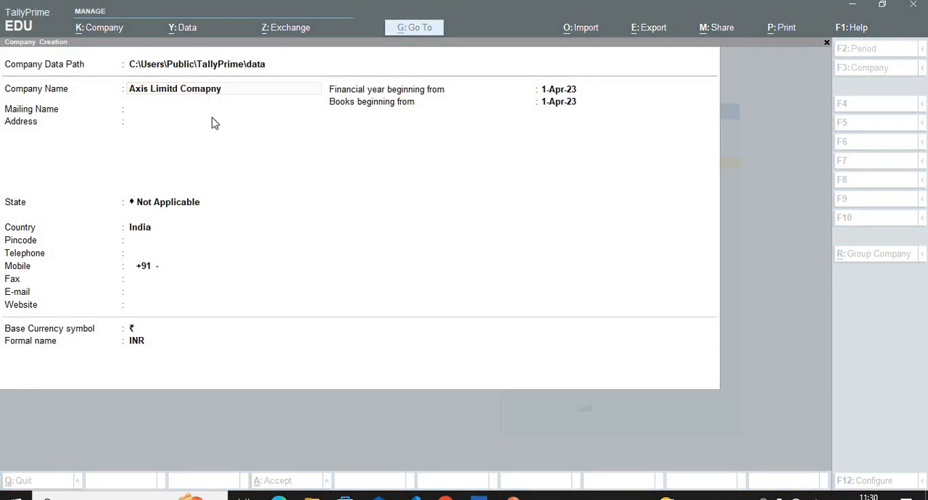
key("Return")
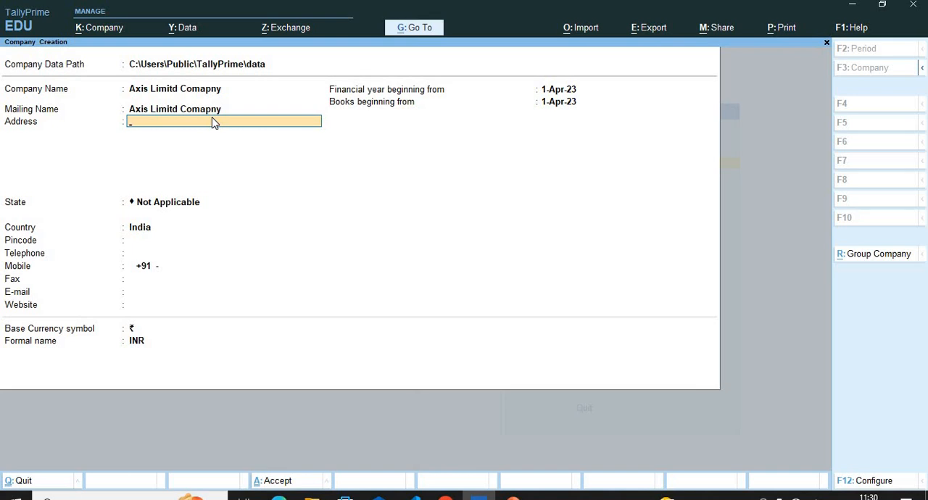
Fill in the company's address and choose Maharashtra as the state.
type("Navi Mumbai")
type("S")
key("BackSpace")
key("Return")
key("Return")
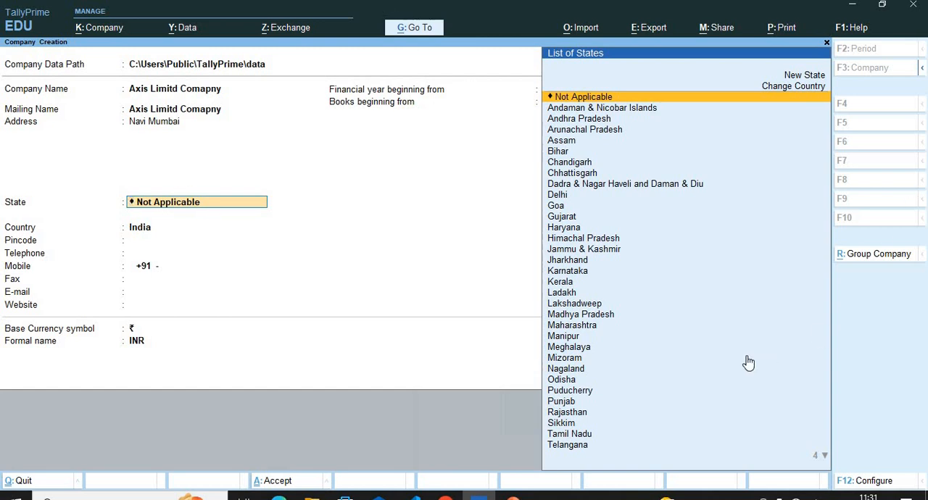
type("Ma")
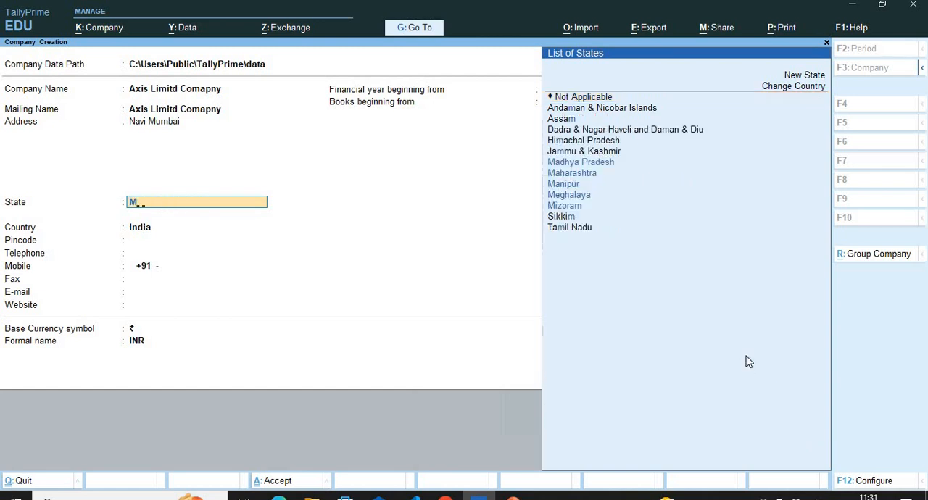
key("Down")
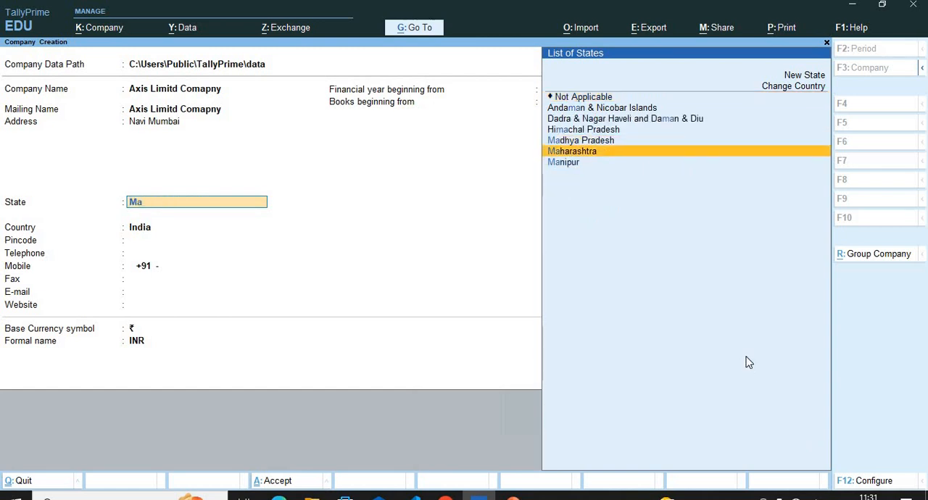
key("Return")
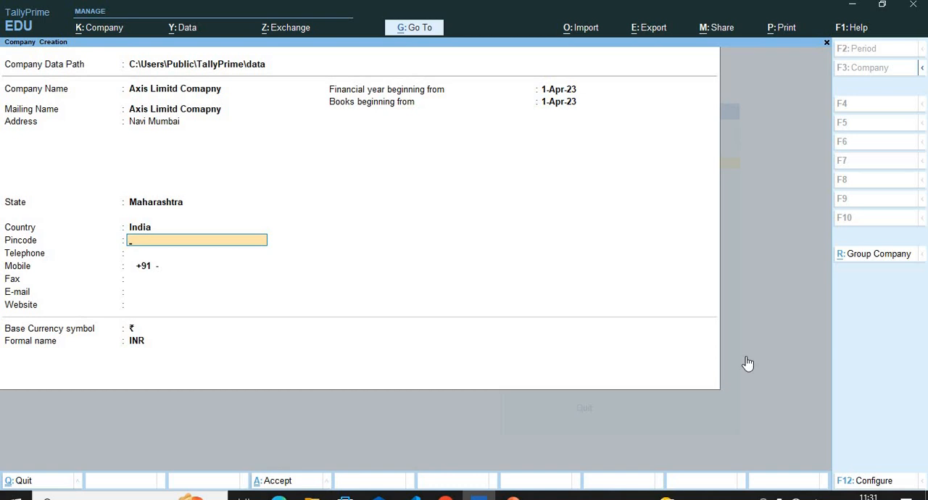
Examine the countries available for the company, keeping India as the country.
key("shift+Tab")
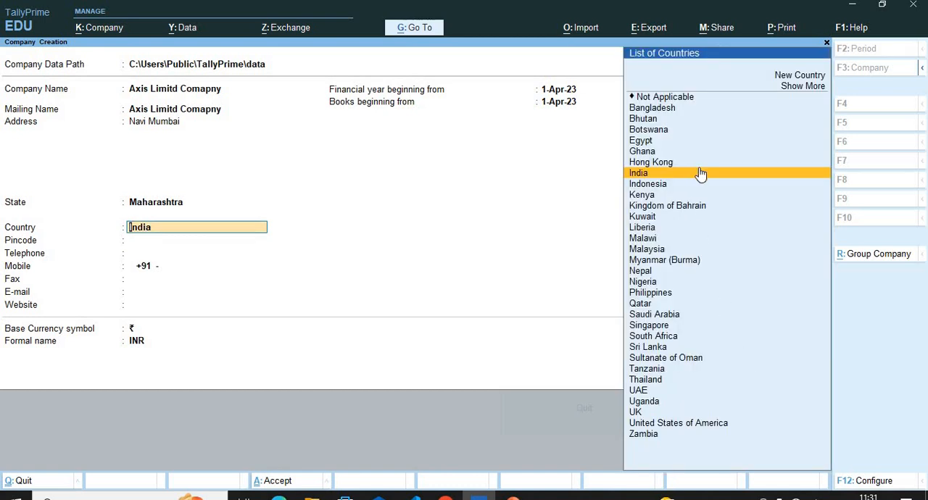
key("Down")
key("Down")
key("Down")
key("Down")
key("Down")
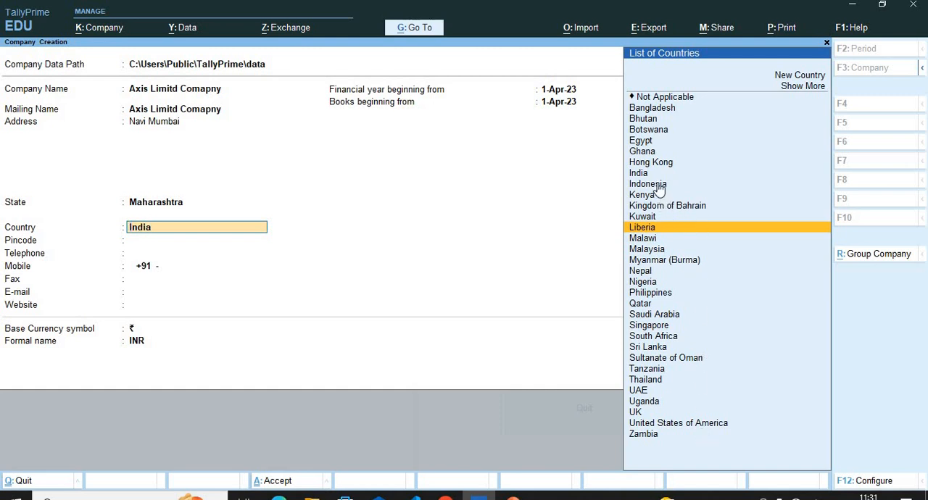
key("Up")
key("Up")
key("Up")
key("Up")
key("Up")
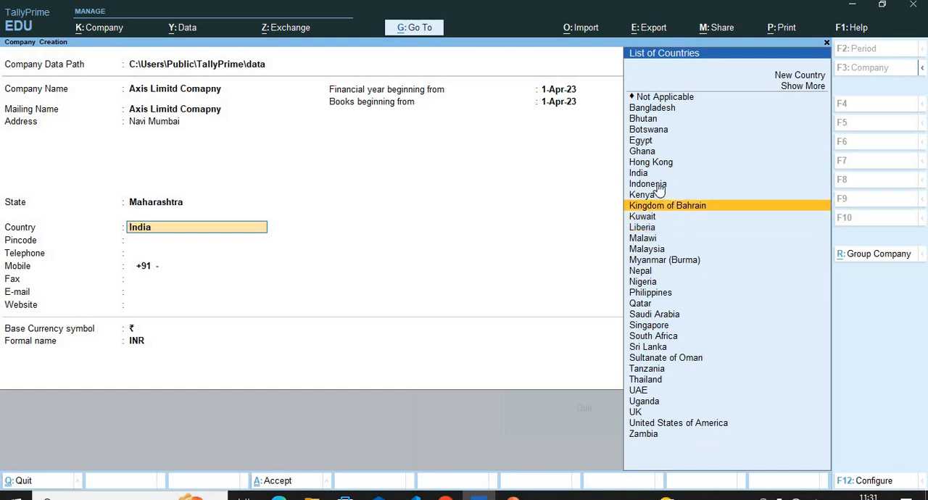
key("Return")
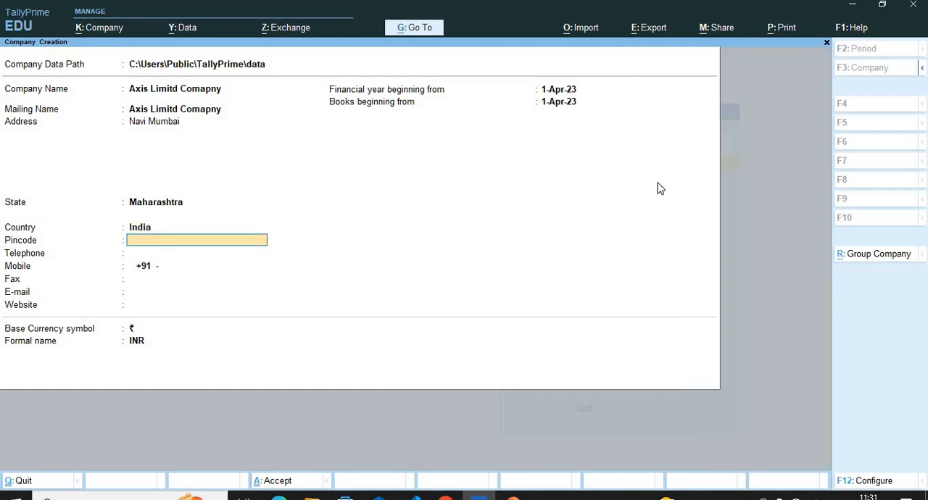
Fill in the company's pincode and telephone number.
type("400010")
key("Return")
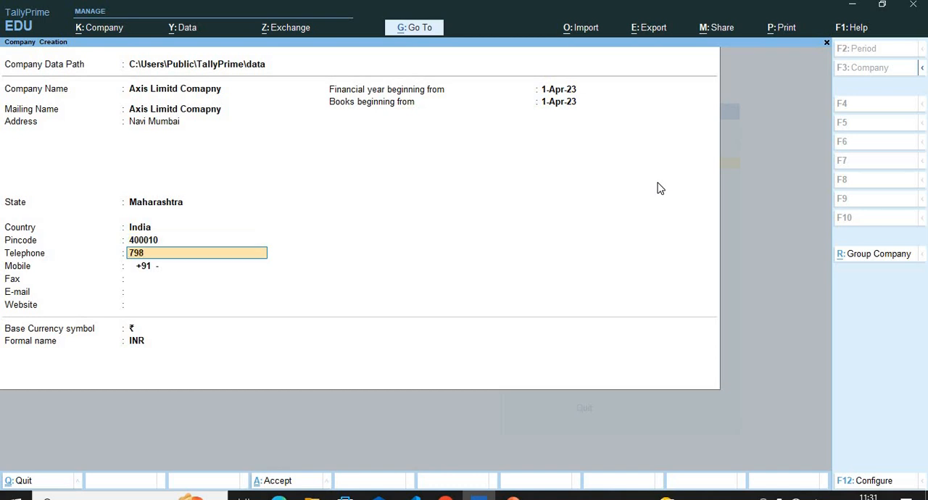
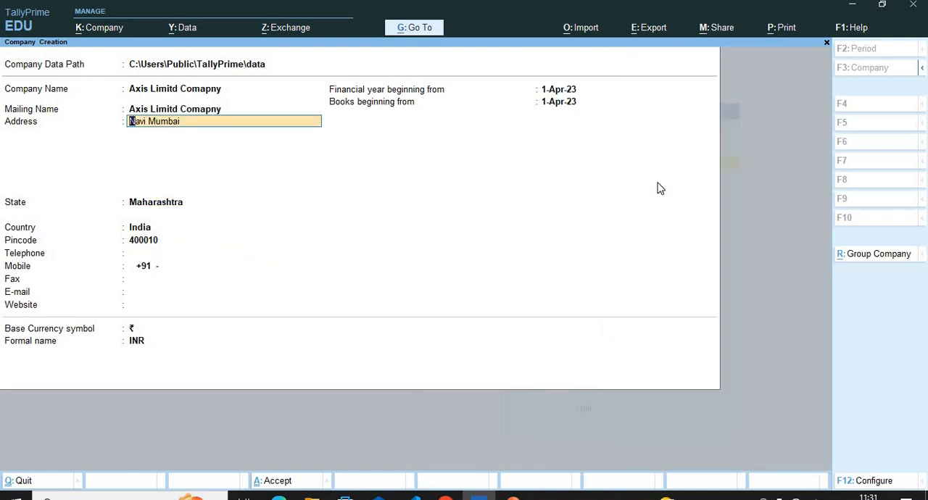
key("Return")
key("Return")
key("Return")
key("Return")
type("23725060")
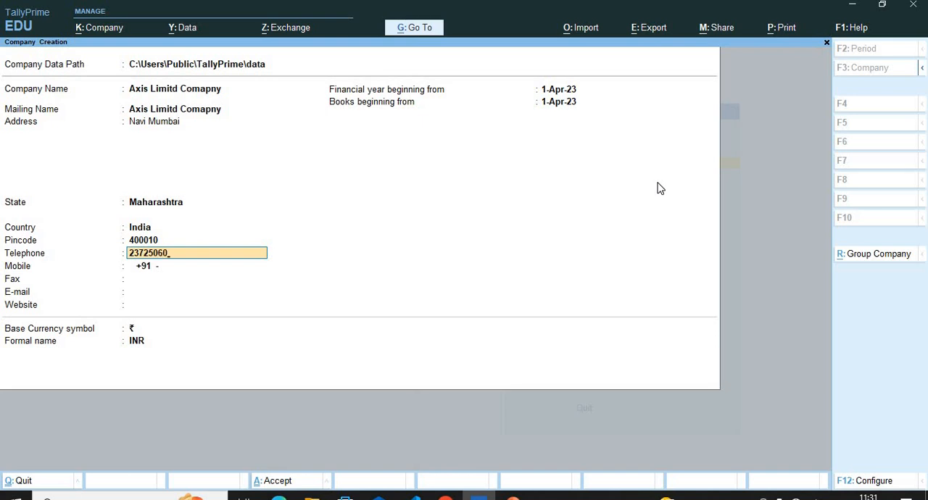
Fill in the company's mobile number and fax number.
key("Return")
key("Return")
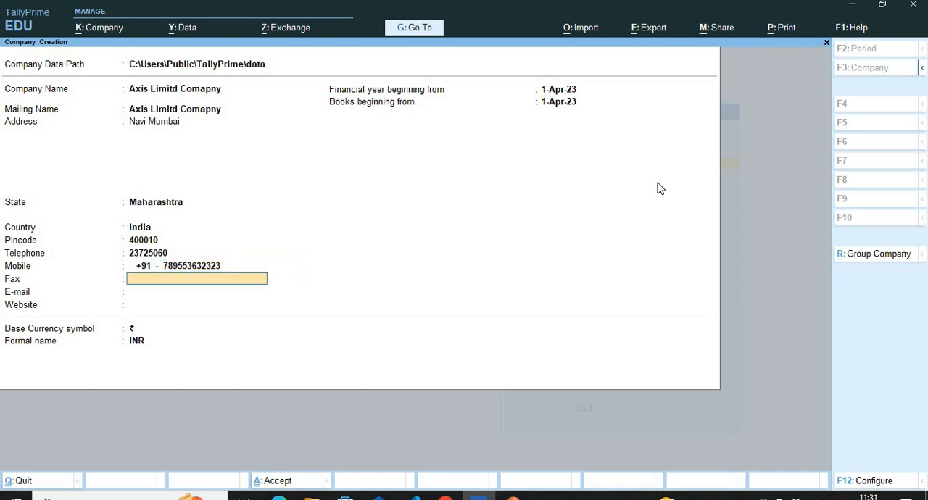
type("52463565")
key("Return")
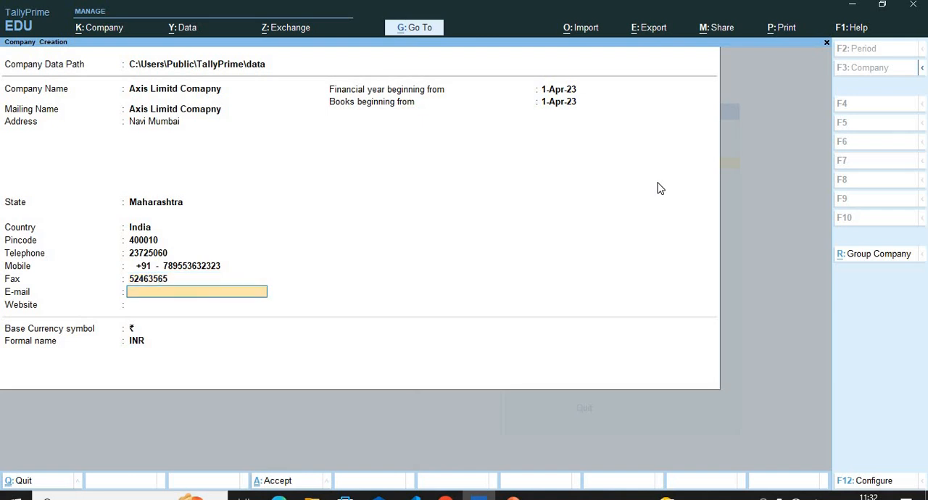
Fill in the company's e-mail address and leave the website blank.
key("Return")
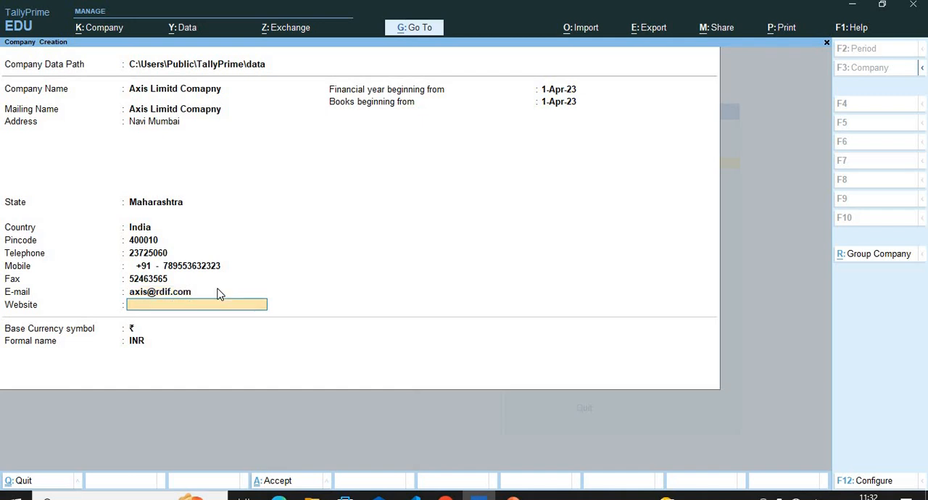
key("Return")
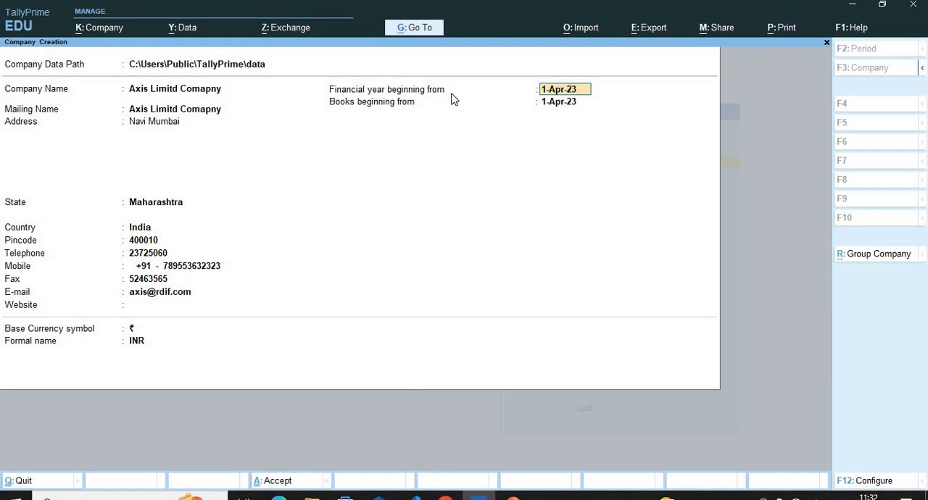
Set the financial year to begin from 1-Apr-24 and accept the same date for the start of the books.
key("BackSpace")
key("Return")
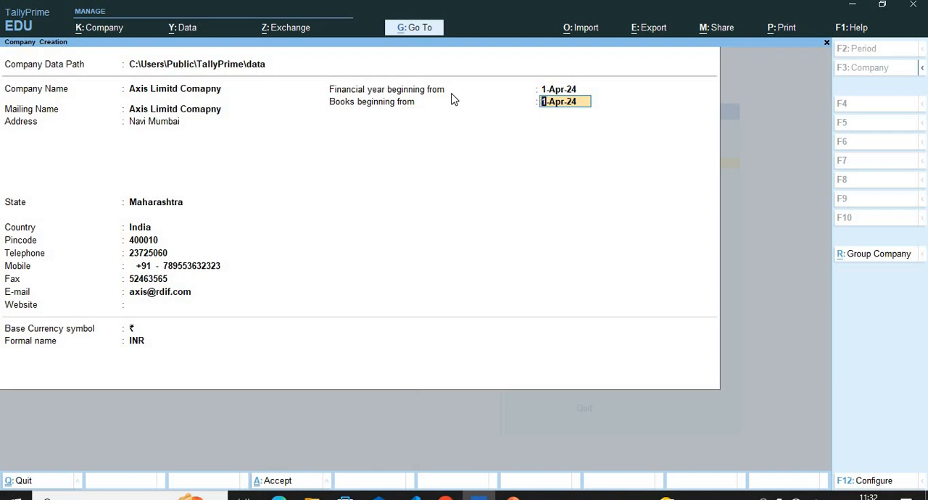
key("Return")
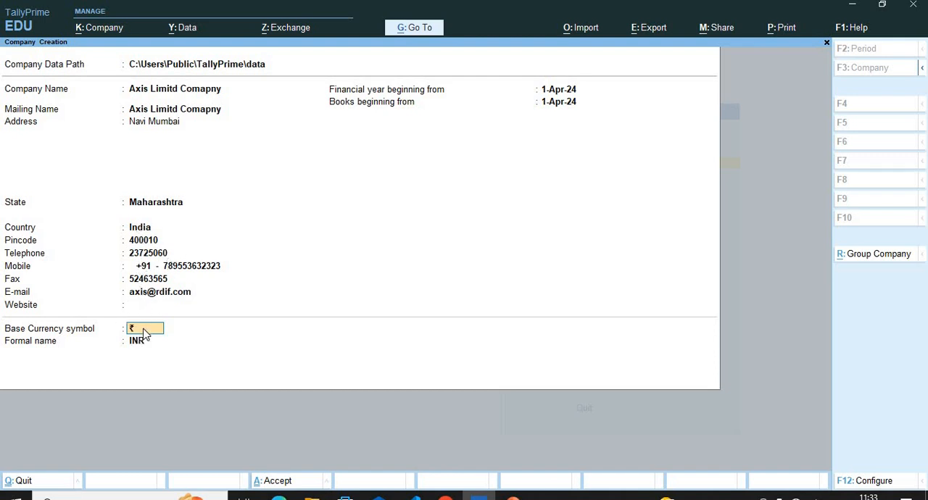
Change the company's country to Egypt.
left_click(142, 231)
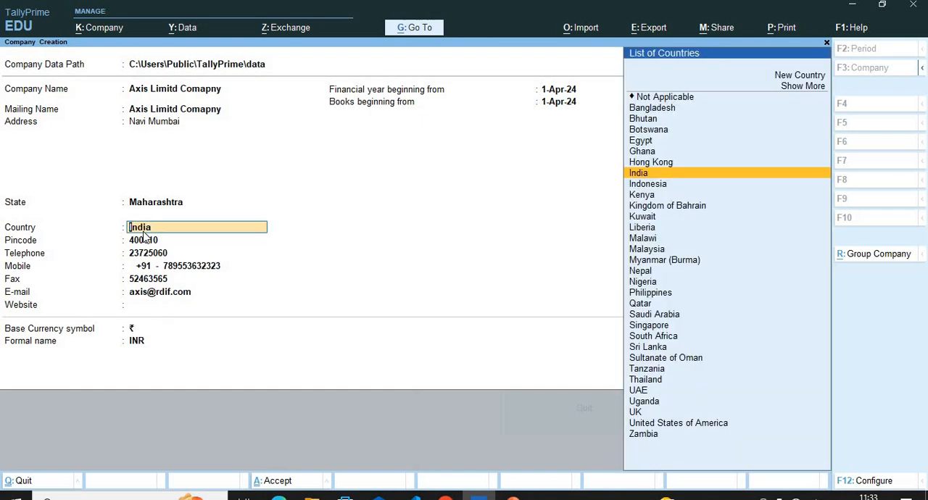
key("Up")
key("Up")
key("Up")
key("Return")
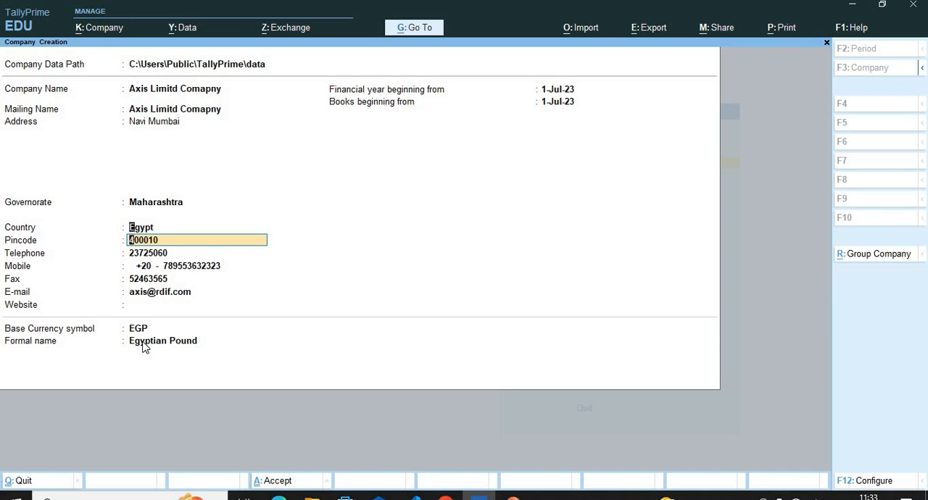
Change the company's country back to India.
key("BackSpace")
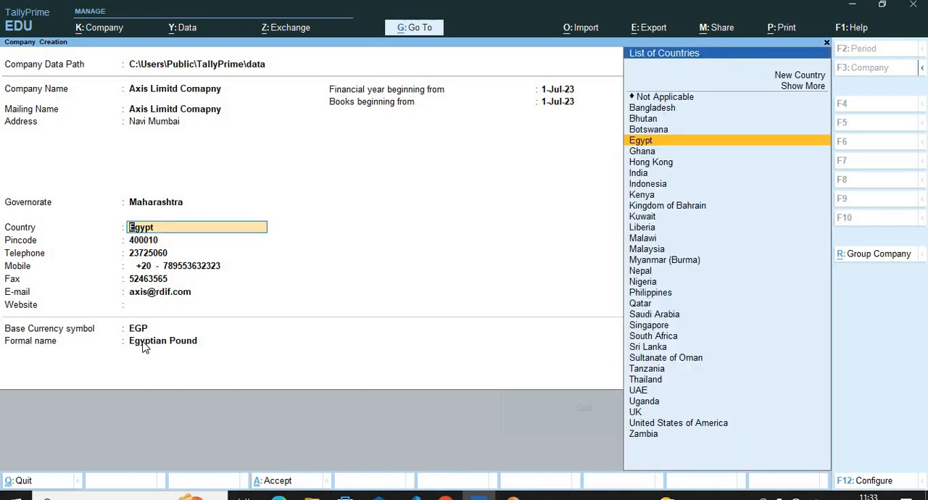
type("U")
key("BackSpace")
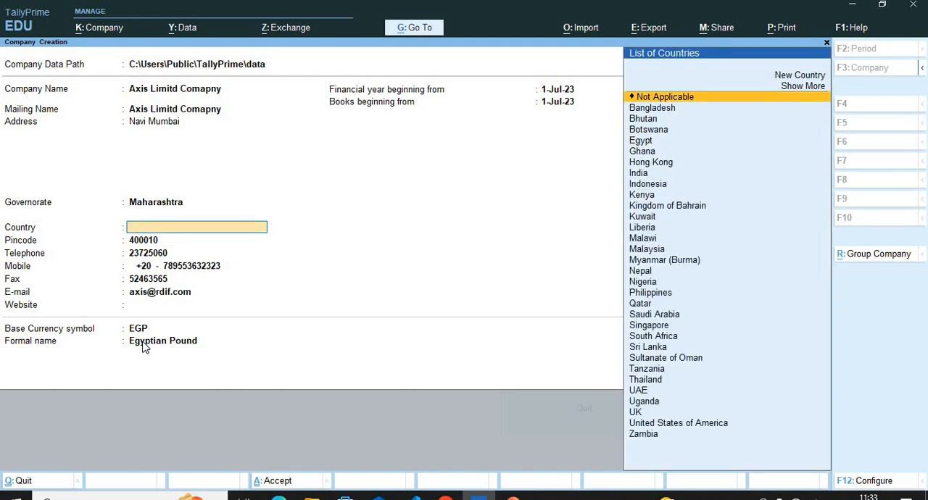
type("In")
key("Down")
key("Up")
key("Return")
key("Return")
key("Return")
key("Return")
key("Return")
key("Return")
key("Return")
key("Return")
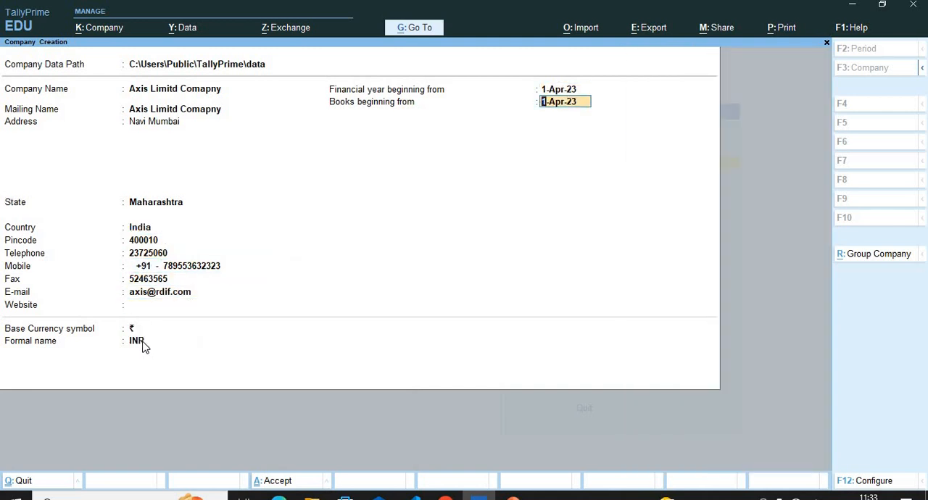
Keep the remaining contact details, the 1-Apr-23 start dates and the INR base currency, and create the company.
key("Return")
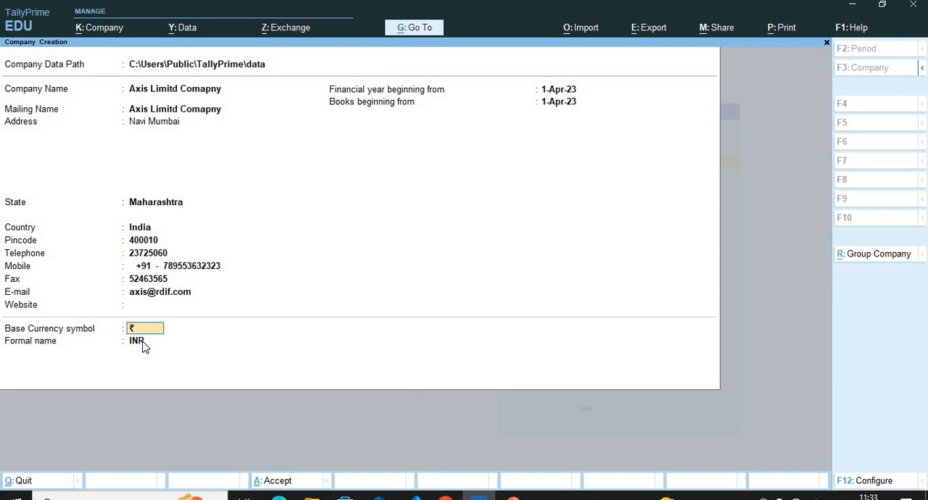
key("Return")
key("Return")
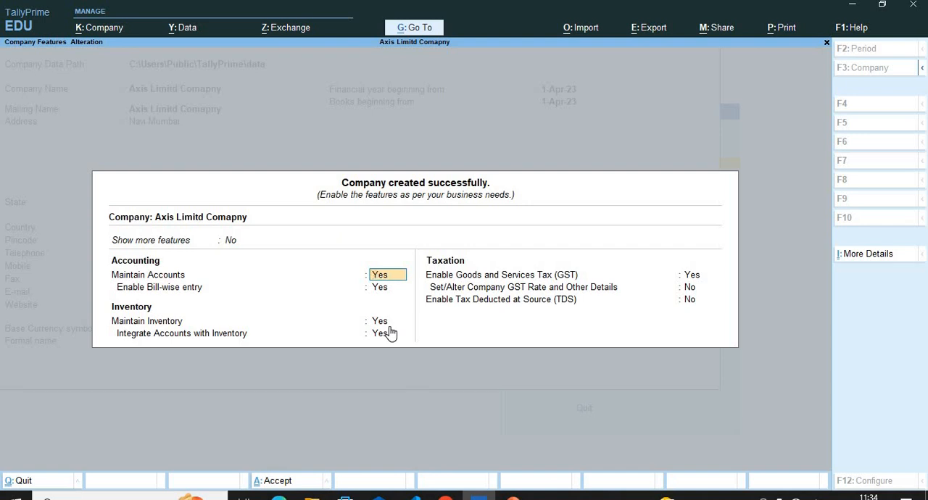
Keep accounts, bill-wise entry, inventory and their integration enabled, and accept Yes for Goods and Services Tax.
key("Return")
key("Return")
key("Return")
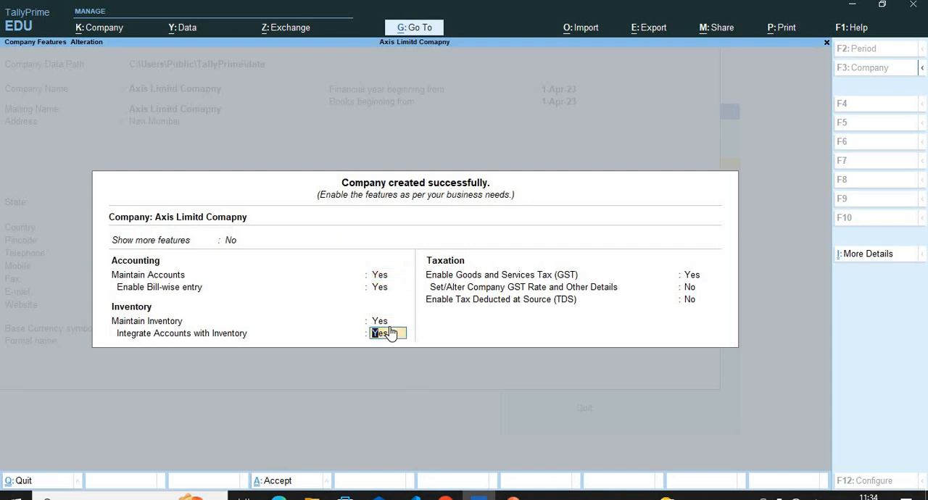
key("Return")
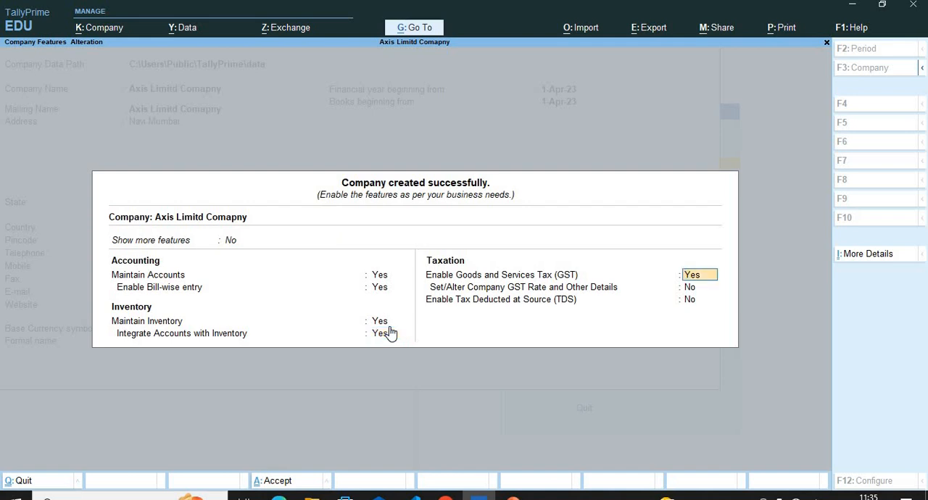
key("Return")
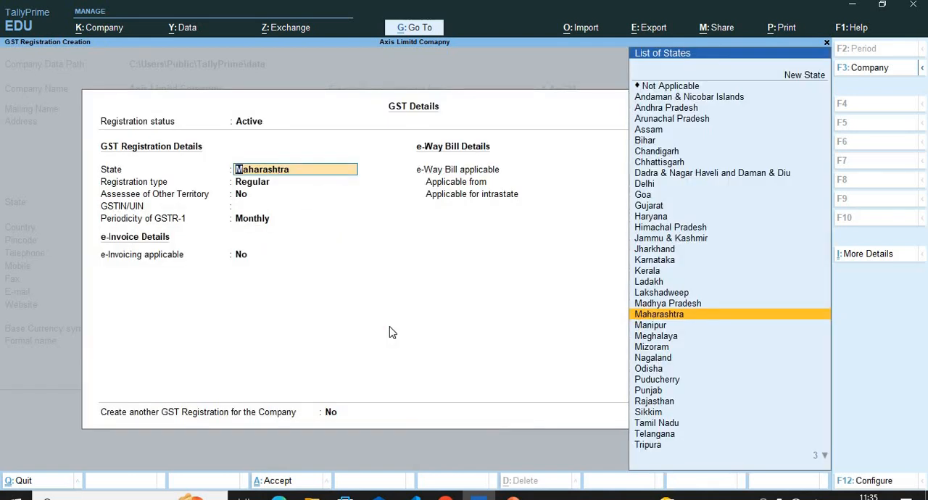
Accept the GST details with state Maharashtra, Regular registration, monthly GSTR-1 and no e-invoicing.
key("Return")
key("Return")
key("Return")
key("Return")
key("Return")
key("Return")
key("Return")
key("Return")
key("Return")
key("Return")
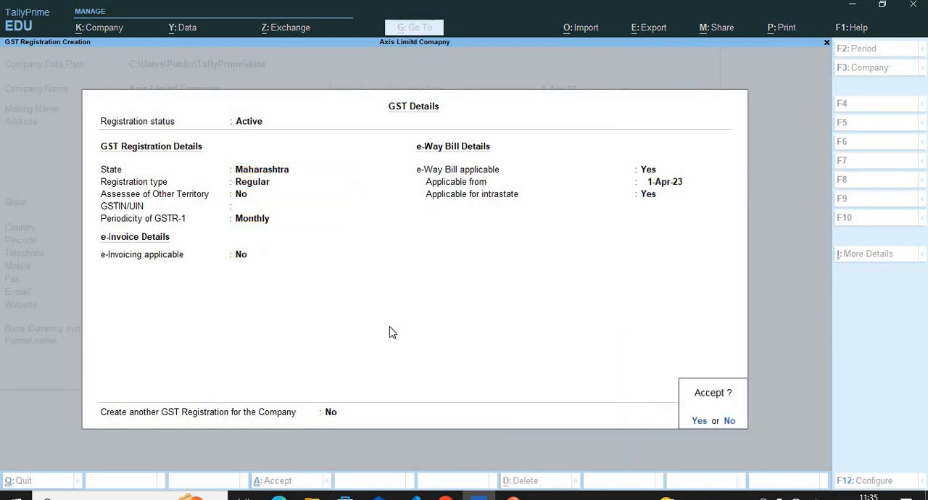
key("Return")
Leave the GST rate details and Tax Deducted at Source set to No and save the company features.
key("Return")
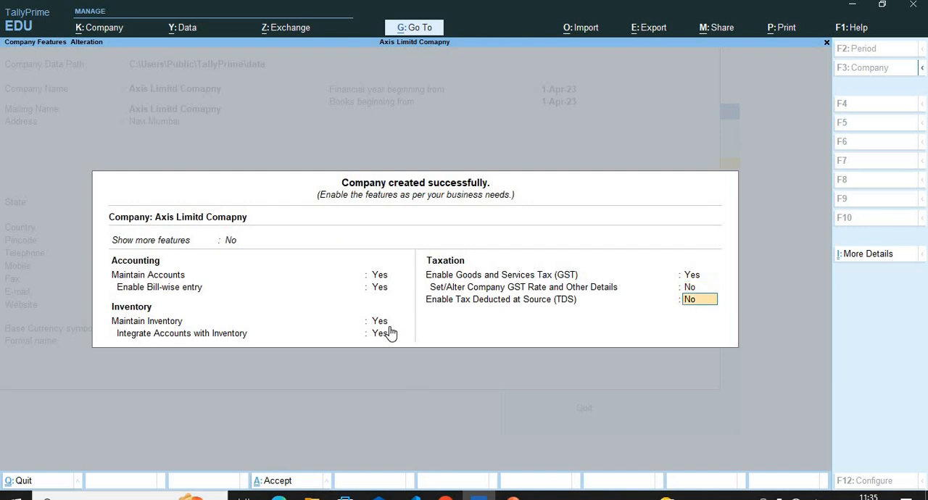
key("Return")
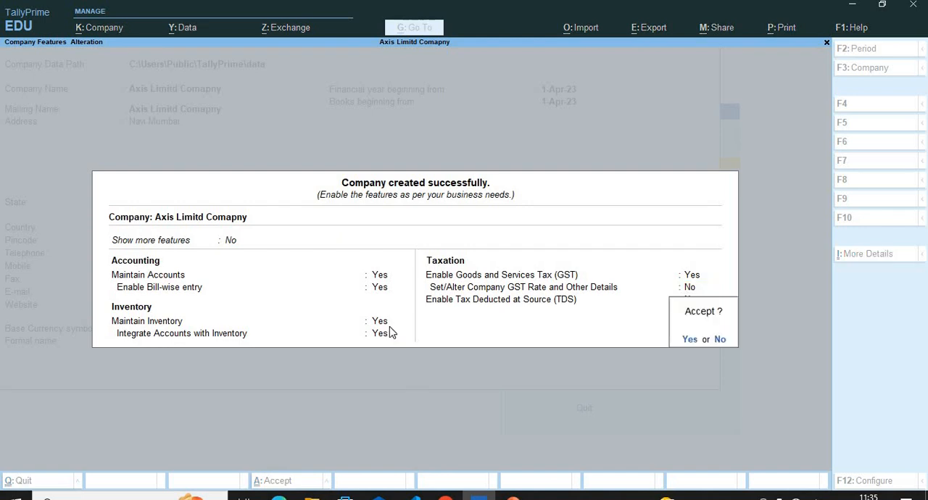
key("Return")
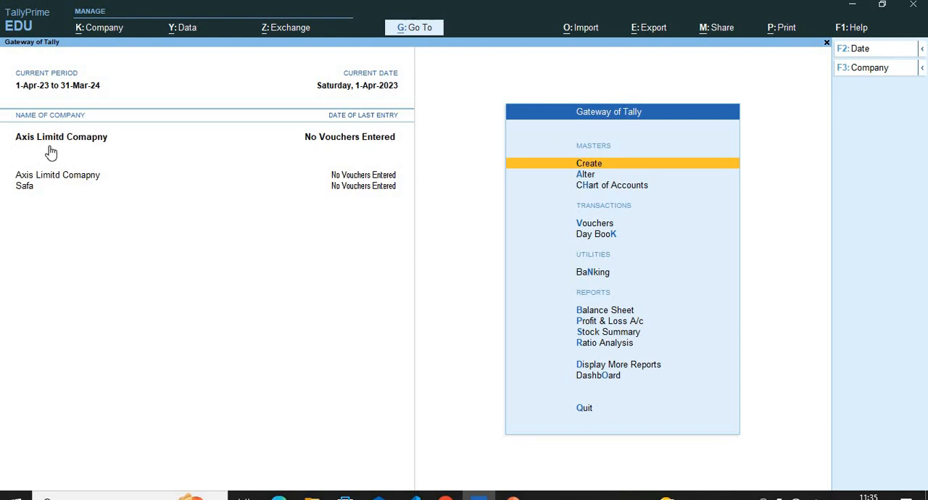
Switch the active company to Safa, back to Axis Limitd Comapny, and to Safa again.
left_click(42, 190)
left_click(47, 177)
left_click(33, 192)
Open Axis Limitd Comapny for alteration.
left_click(109, 29)
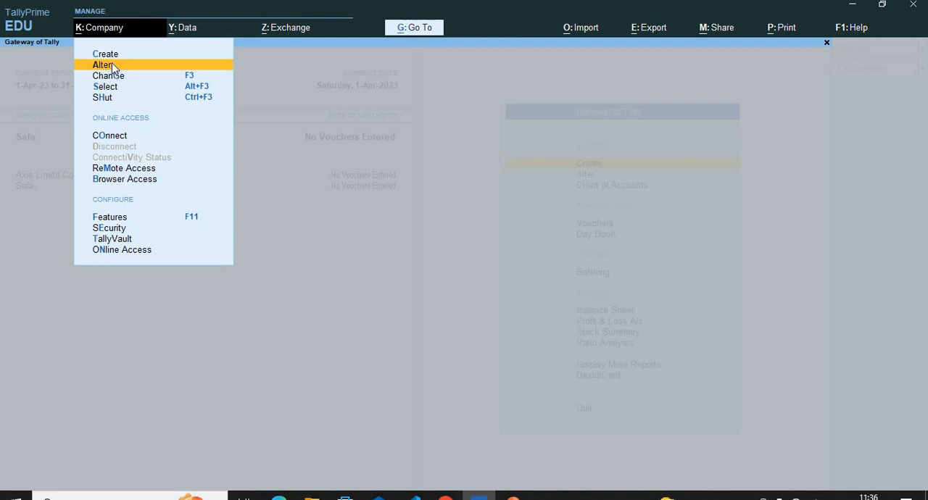
left_click(112, 65)
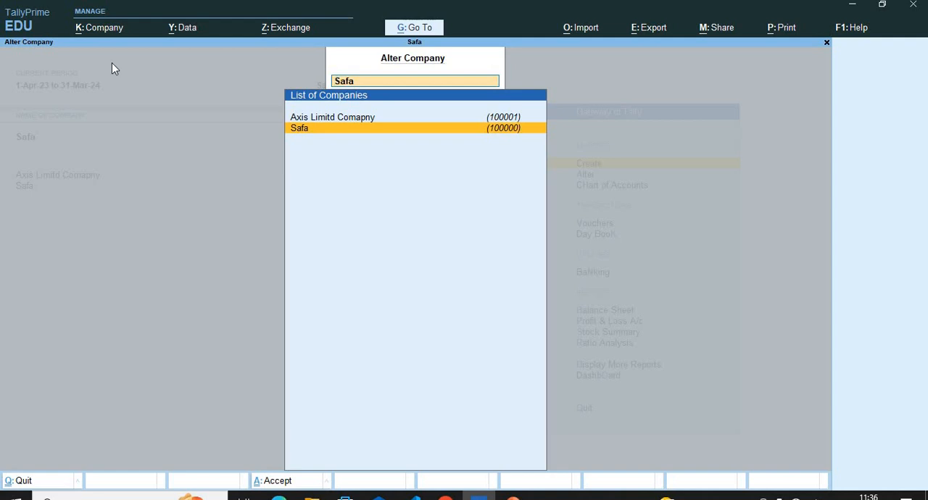
key("Up")
key("Down")
key("Up")
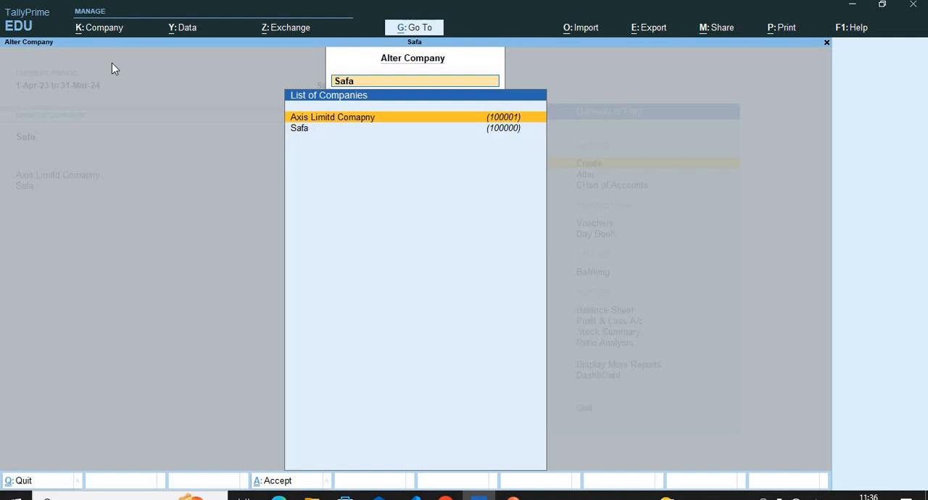
key("Return")
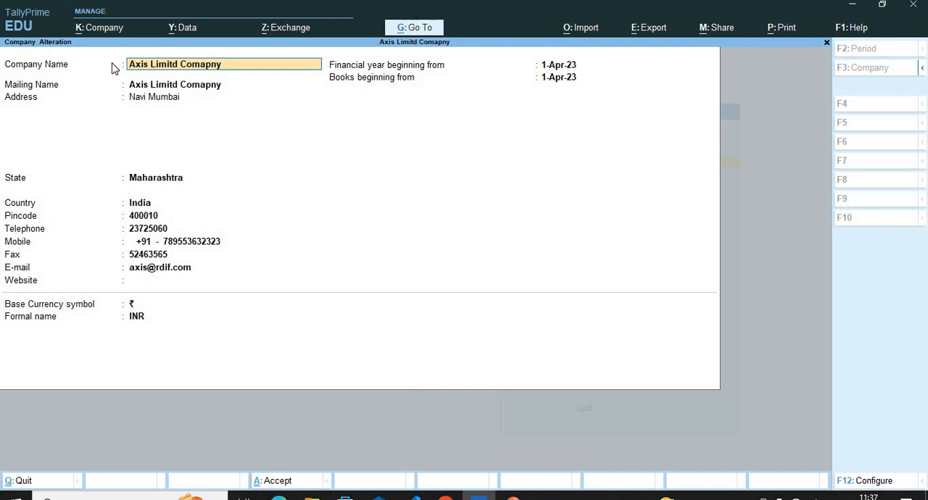
Change the company name to Limra Financ Ltd.
type("Limr")
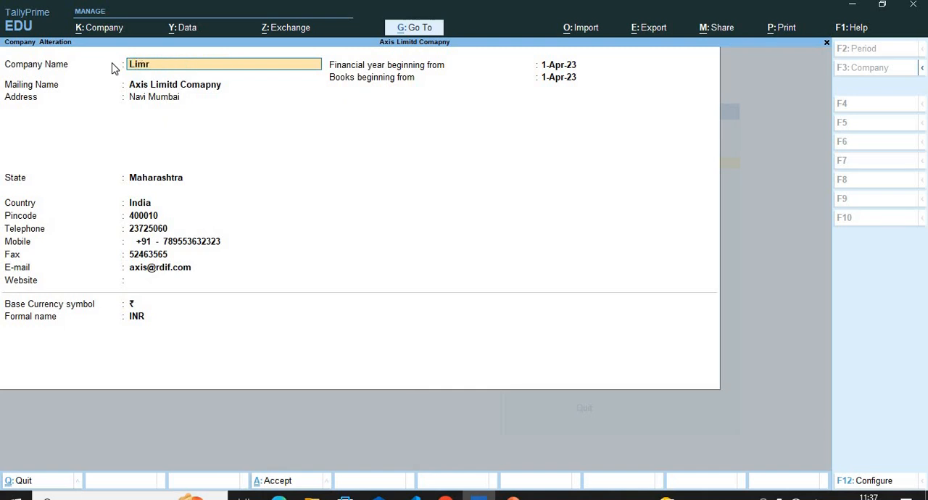
type("a L")
key("BackSpace")
type("Financ")
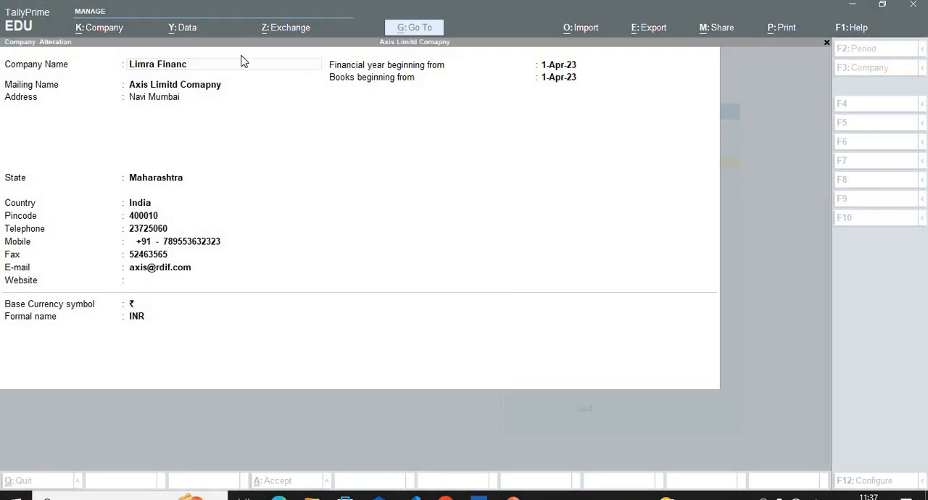
type(" Ltd")
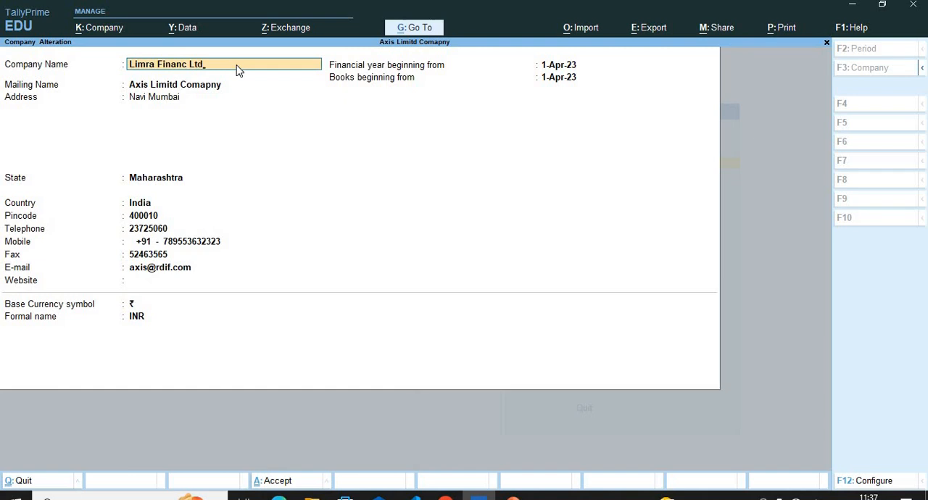
Keep the other company details, save the alteration and make Limra Financ Ltd the active company.
key("Return")
key("Return")
key("Return")
key("Return")
key("Return")
key("Return")
key("Return")
key("Return")
key("Return")
key("Return")
key("Return")
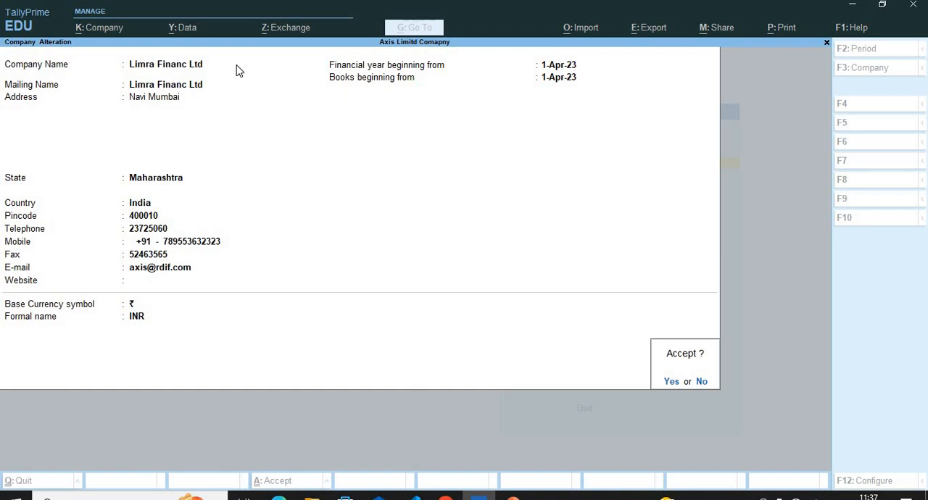
key("Return")
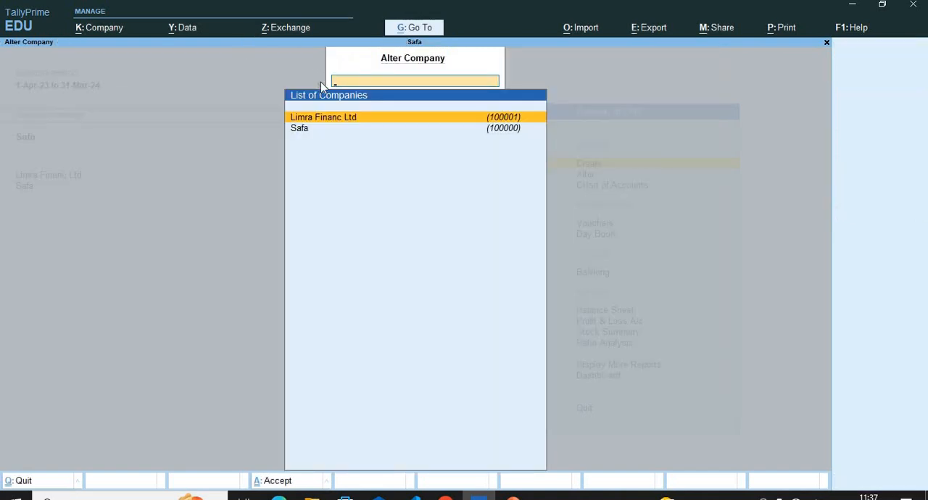
left_click(827, 43)
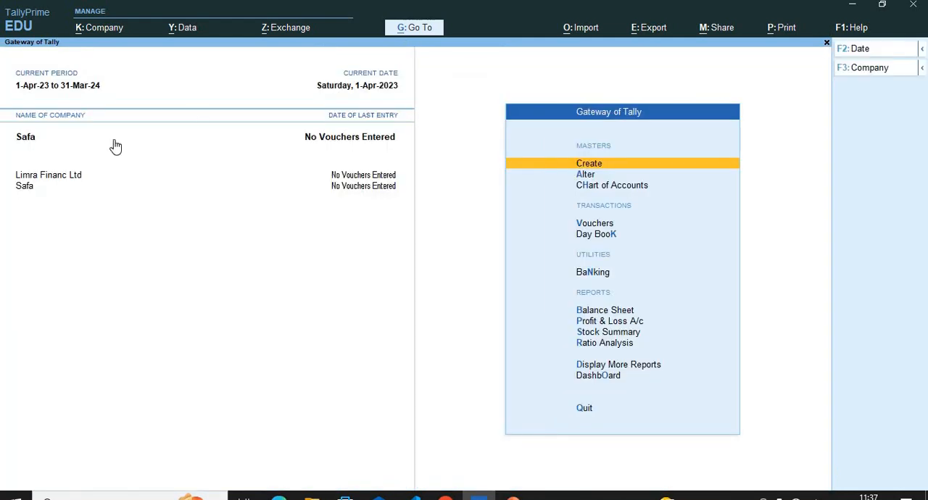
left_click(38, 176)
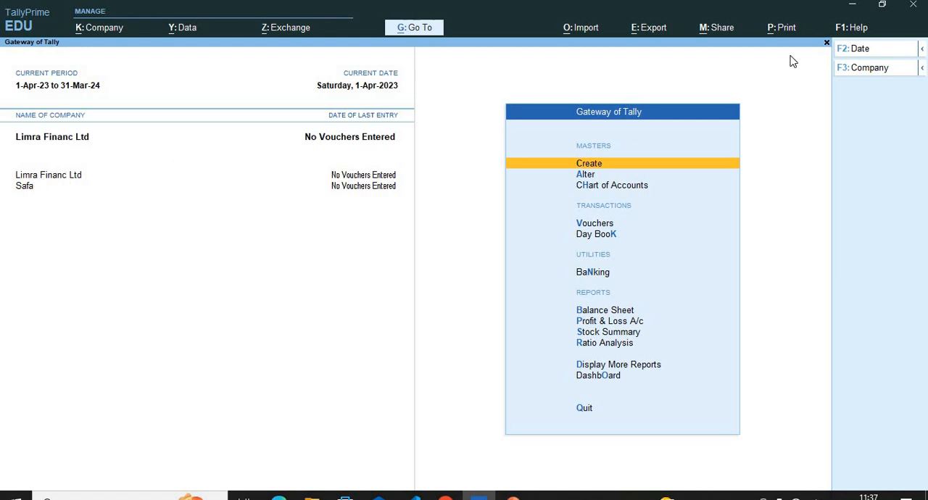
Start creating another company and name it Hlv Limitd.
left_click(892, 68)
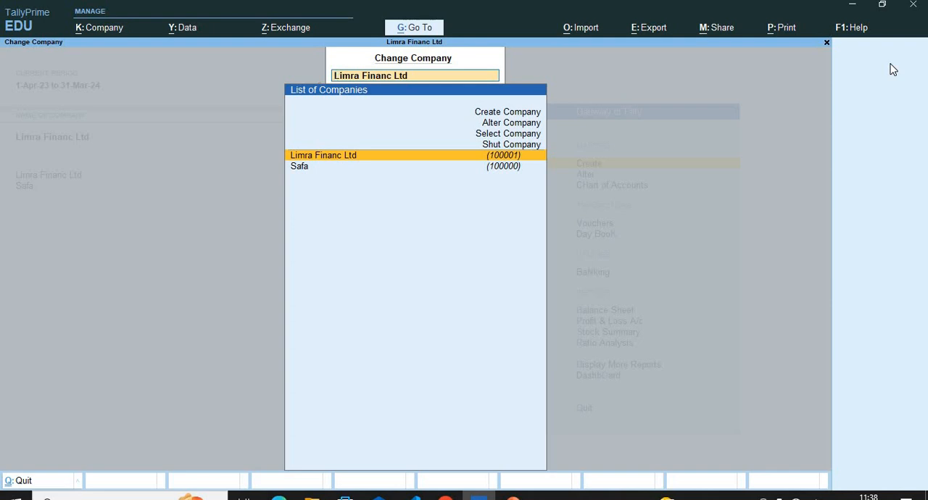
left_click(488, 111)
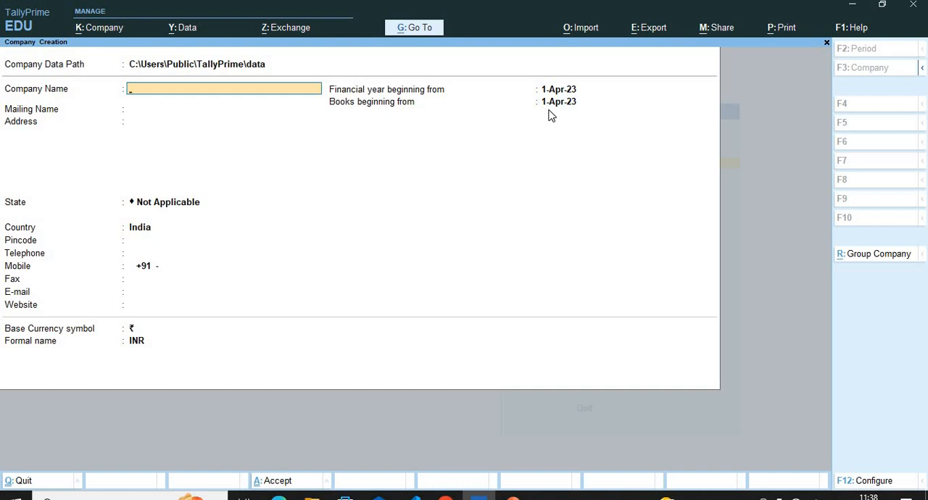
type("Hdf")
key("BackSpace")
key("BackSpace")
type("lv Limitd")
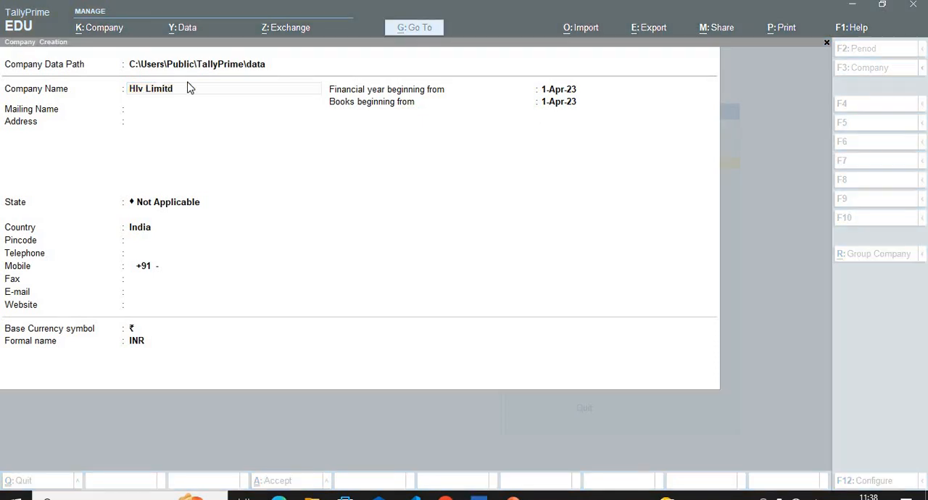
left_click(187, 90)
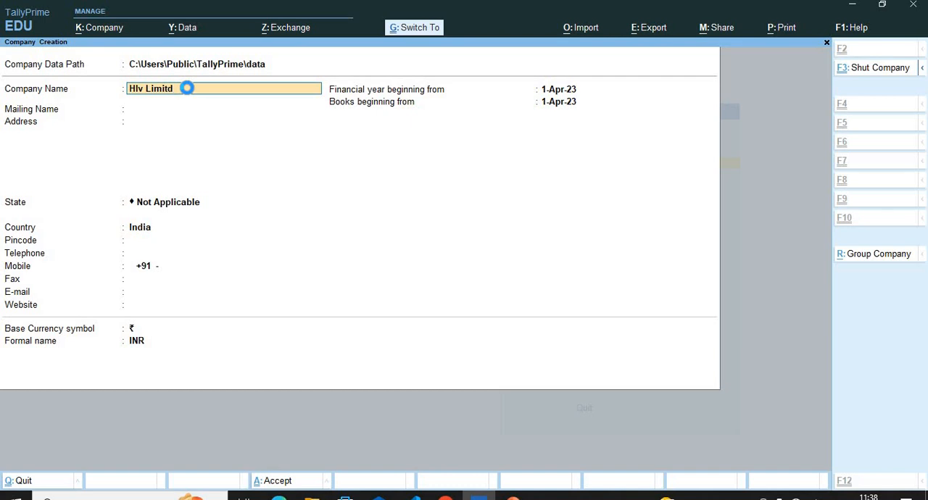
Create the company with its default details and features, keeping the default GST registration settings up to the registration name.
key("ctrl+a")
key("Return")
key("Return")
key("Return")
key("Return")
key("Return")
key("Return")
key("Return")
key("Return")
key("Return")
key("Return")
key("Return")
key("Return")
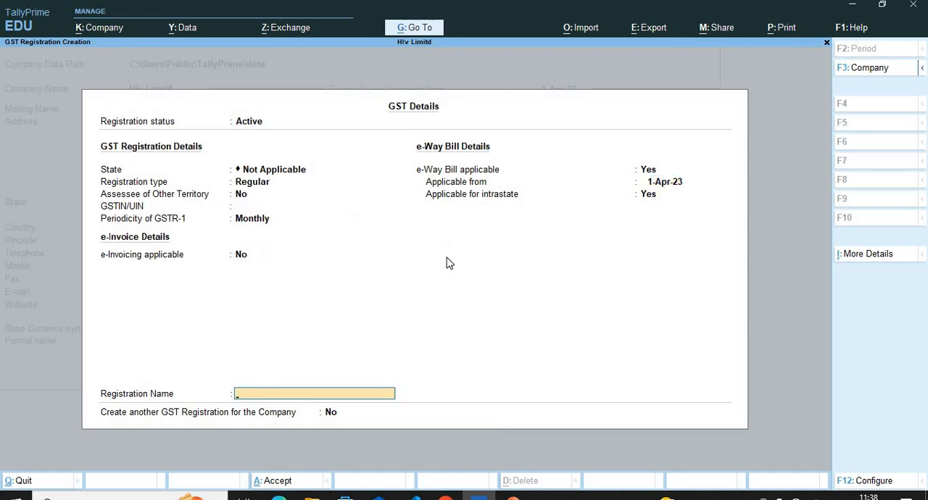
Name the GST registration Hlv, accept the GST details and save the company features with TDS set to No.
type("Hlv")
key("Return")
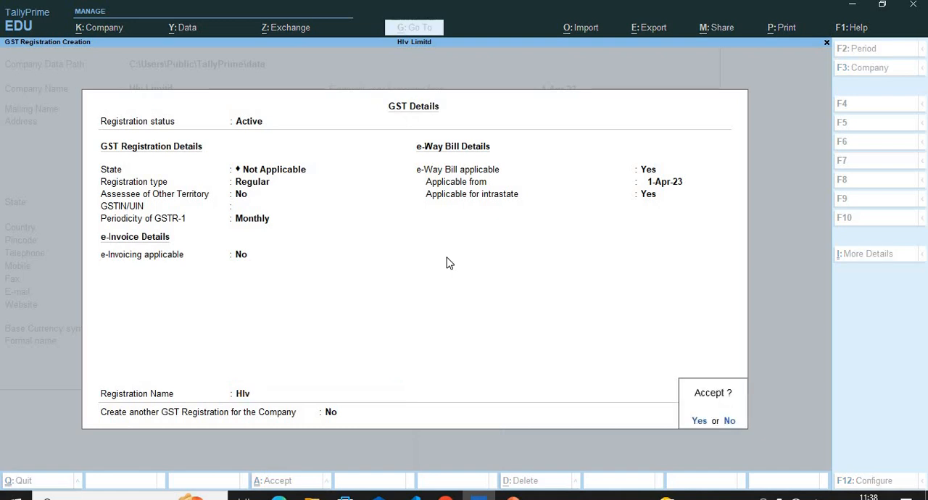
key("Return")
key("Return")
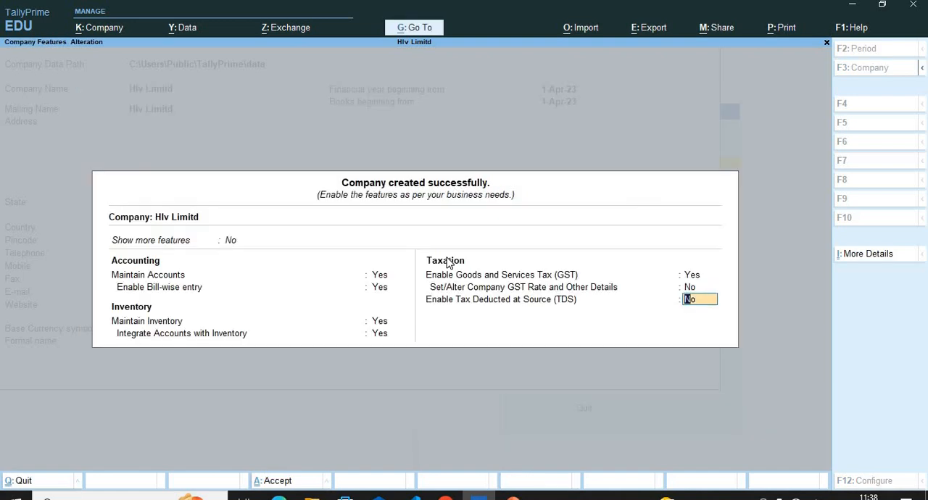
key("Return")
key("Return")
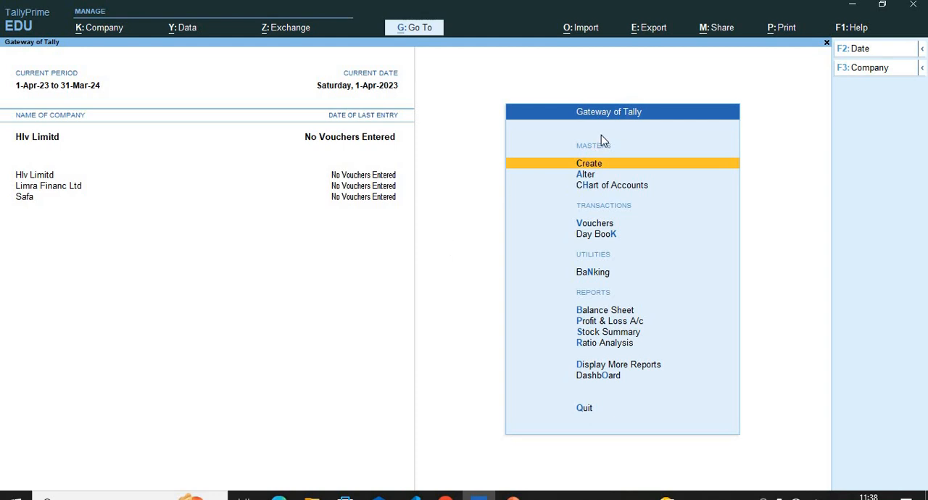
Select Safa from the company data folder to make it the active company.
left_click(134, 32)
key("Down")
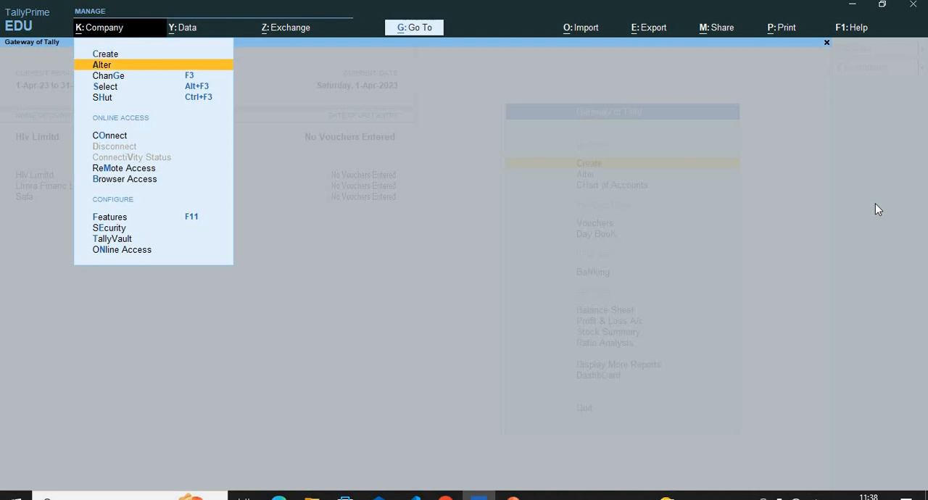
key("Down")
key("Down")
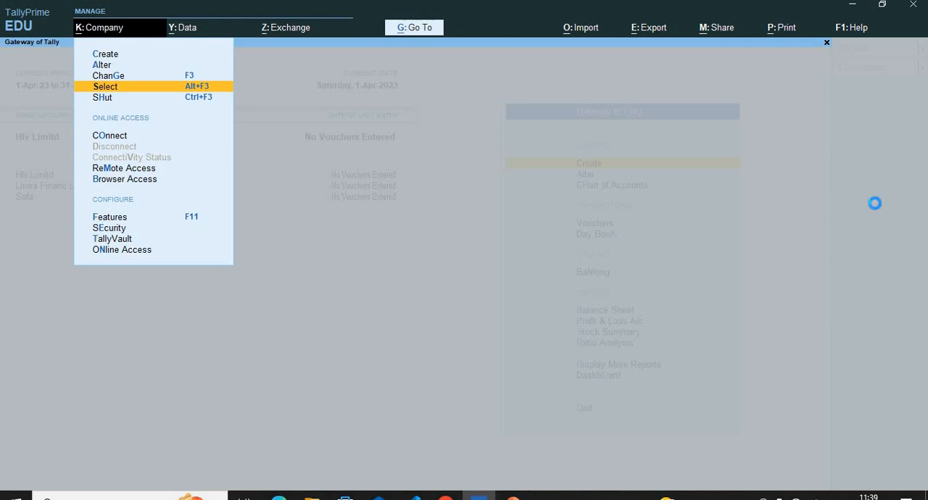
key("Return")
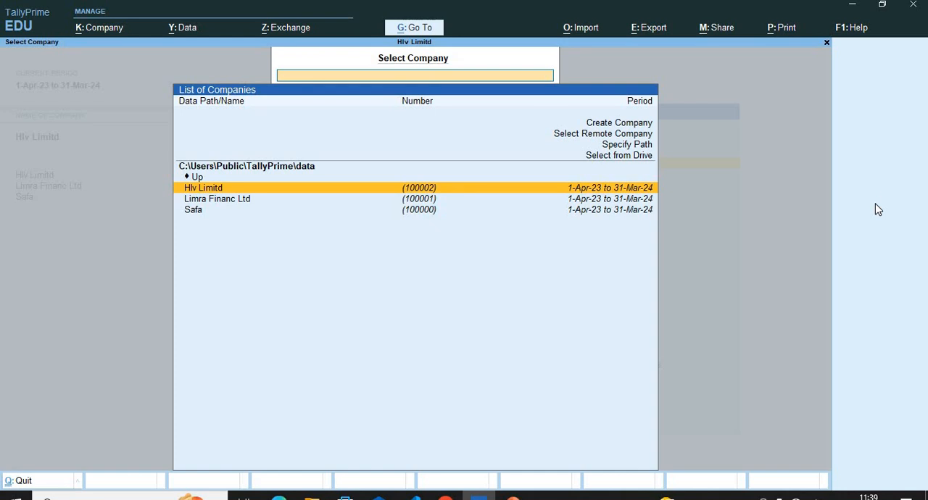
key("Down")
key("Down")
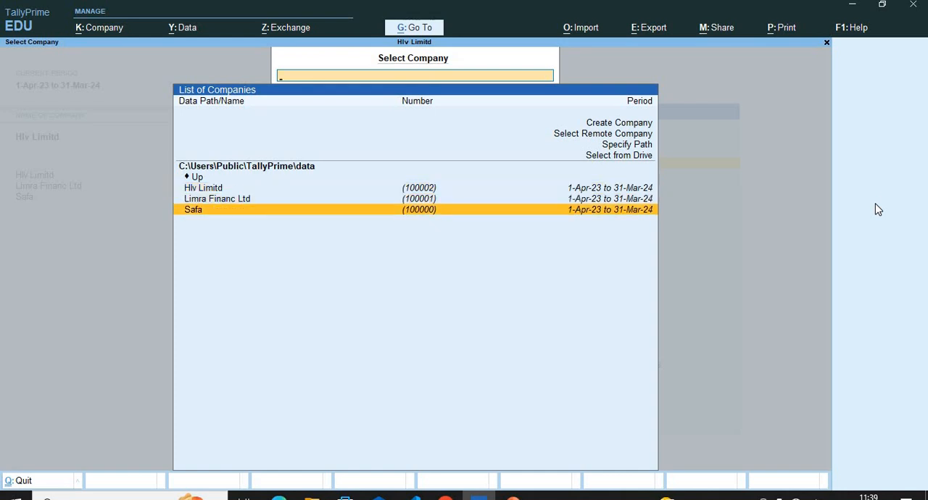
key("Return")
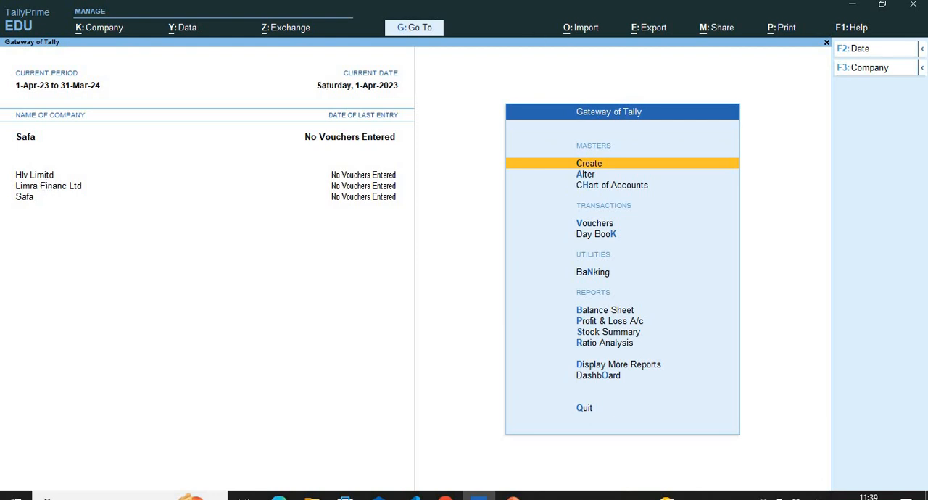
Open the company Hlv Limitd for alteration and delete it, confirming the deletion.
left_click(80, 31)
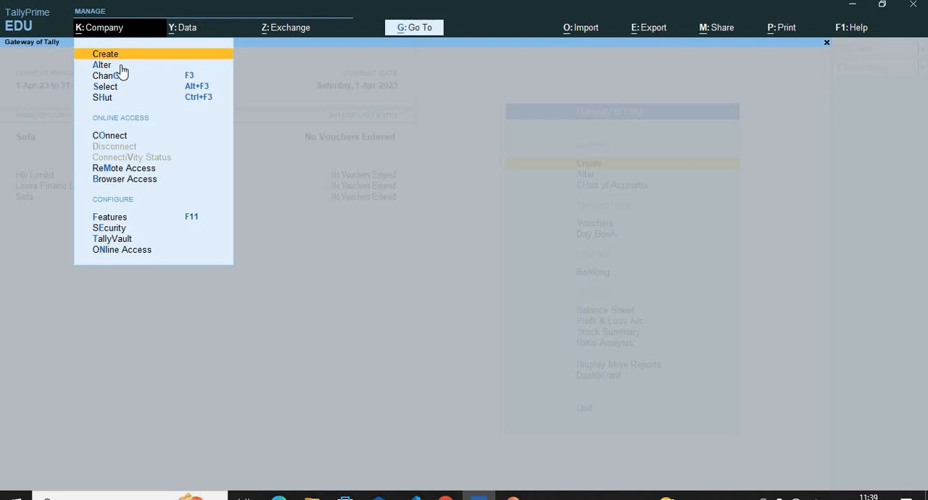
left_click(120, 66)
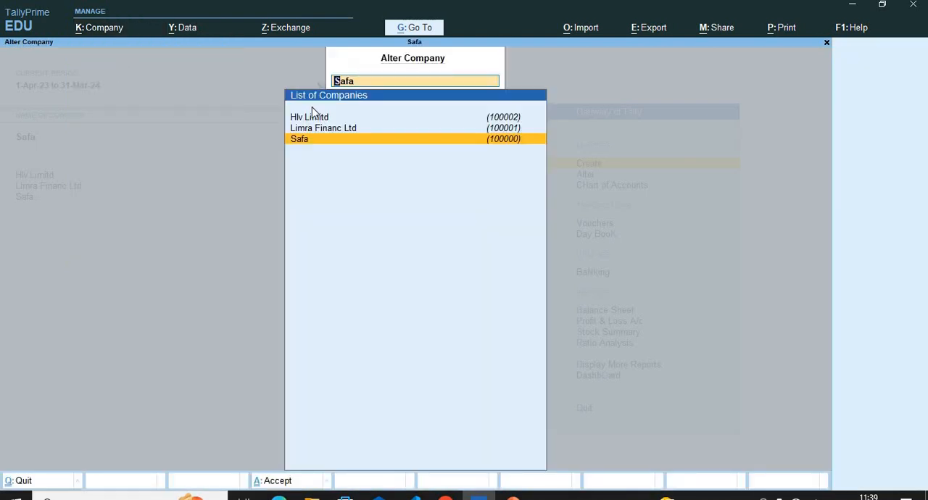
key("Up")
key("Up")
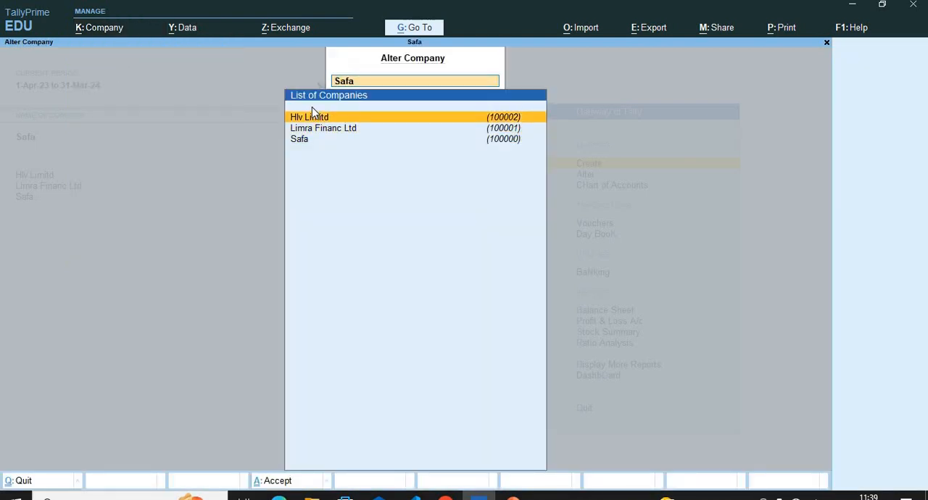
key("Return")
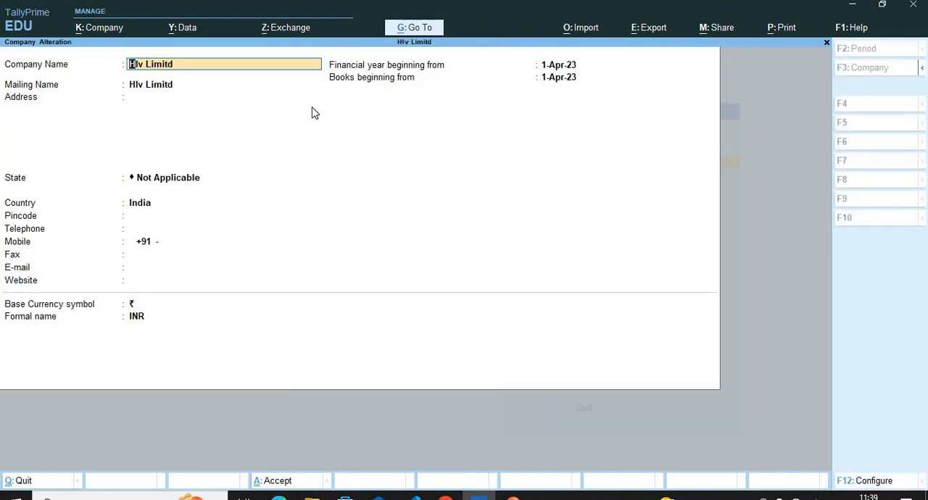
key("alt+d")
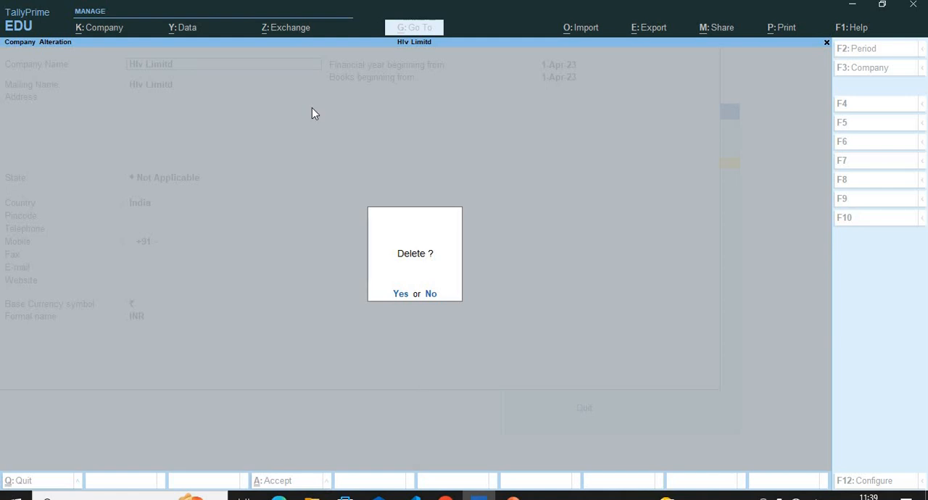
key("y")
key("y")
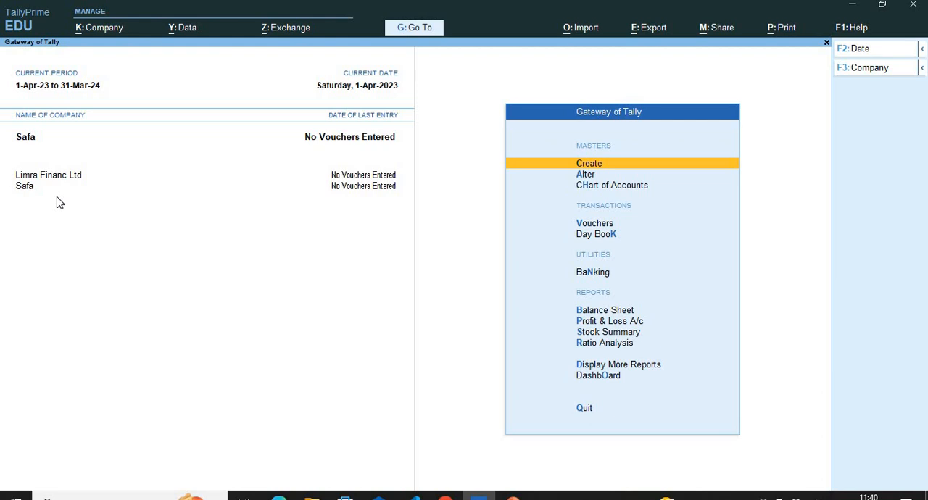
Check which companies remain available for selection in the data folder and leave the list without choosing one.
left_click(863, 70)
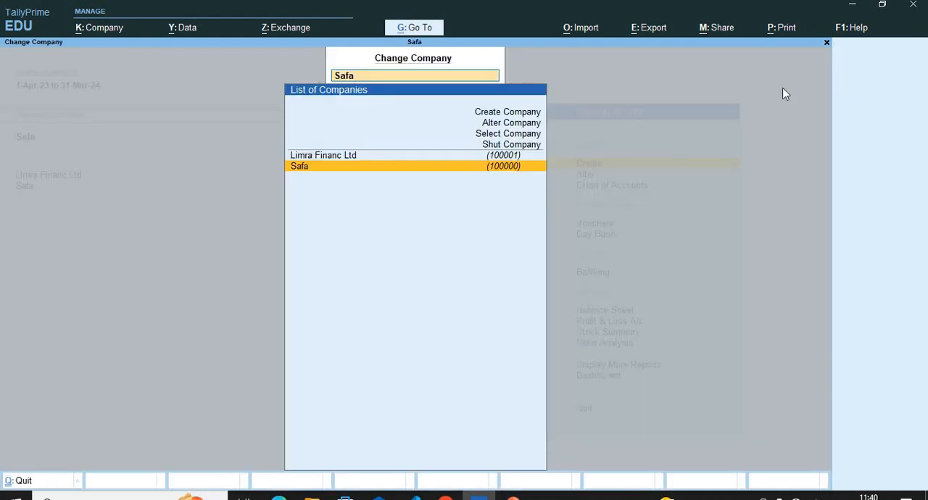
left_click(517, 132)
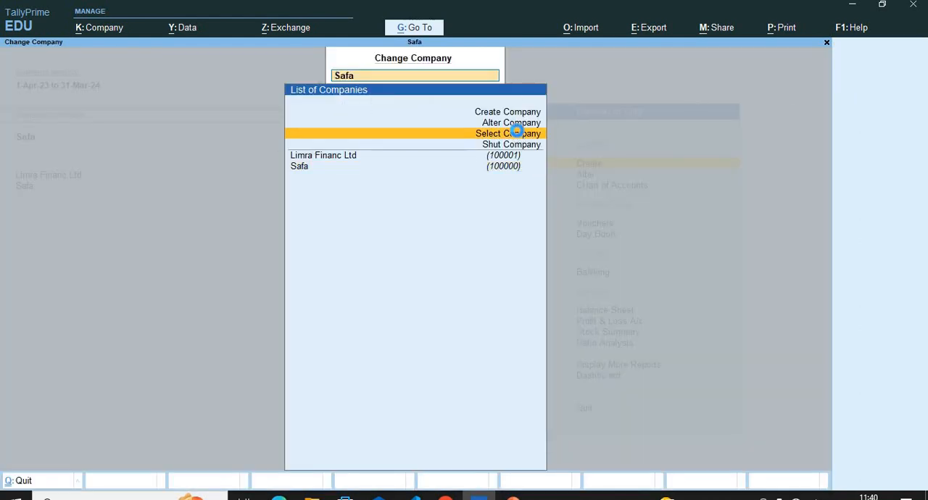
left_click(516, 133)
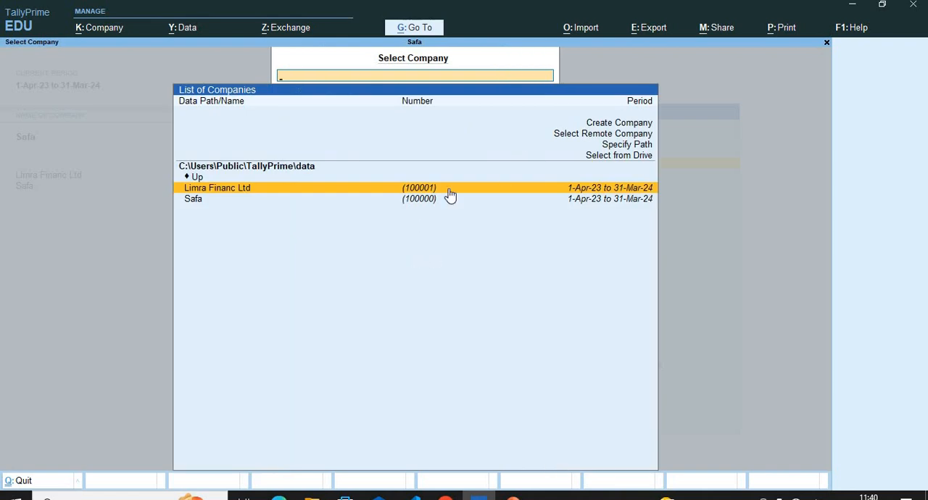
left_click(828, 45)
left_click(828, 44)
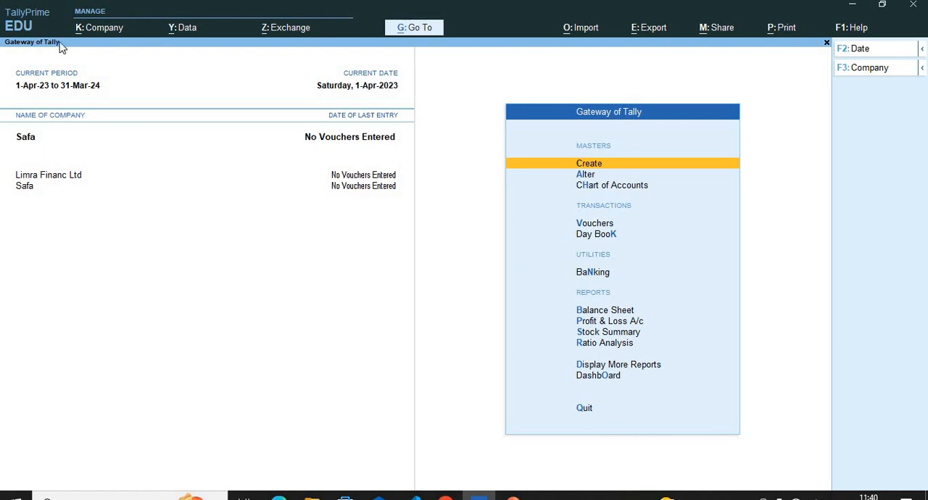
Shut the company Safa.
left_click(84, 30)
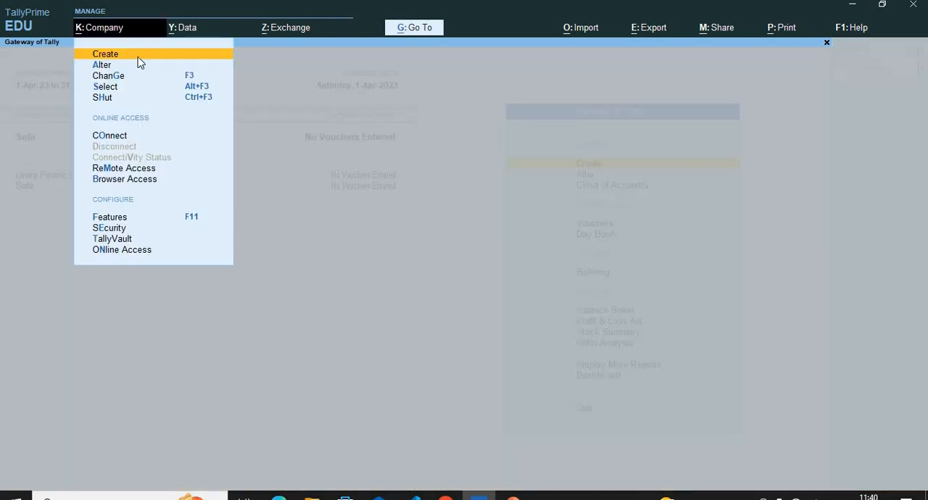
left_click(126, 99)
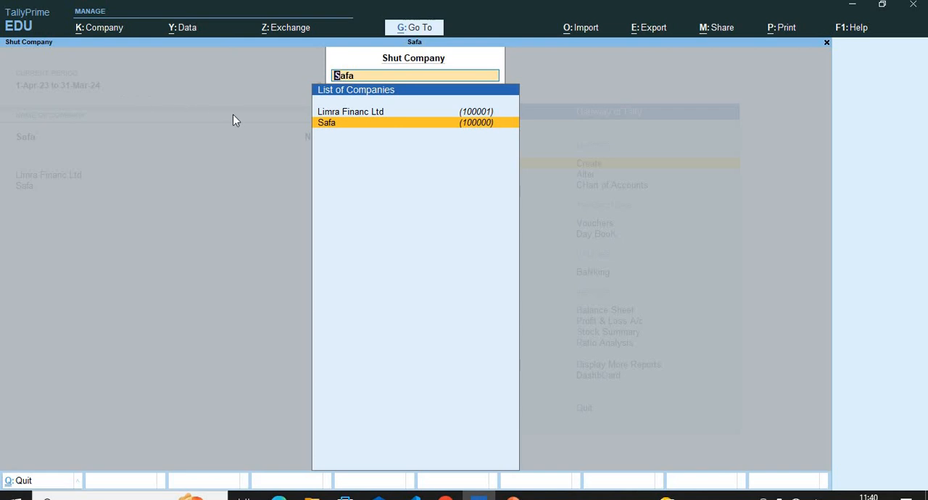
key("Return")
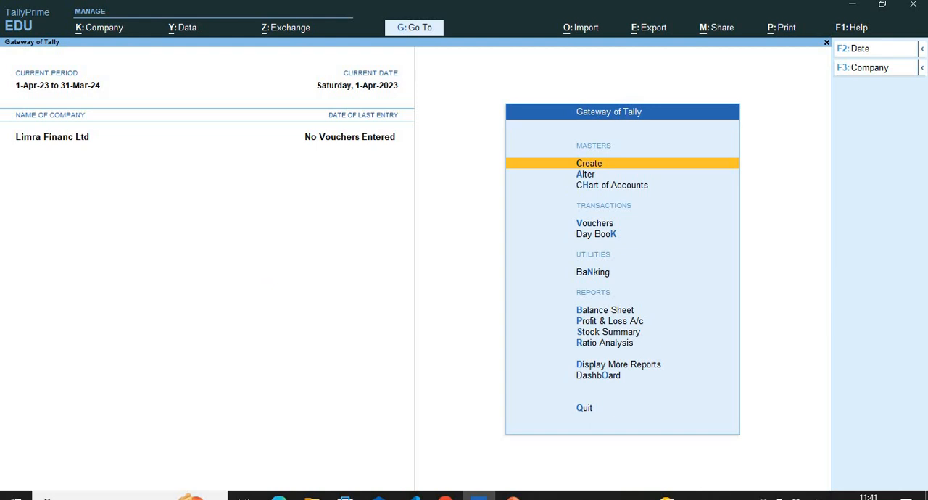
Reopen the shut company Safa by selecting it from the data folder.
left_click(95, 29)
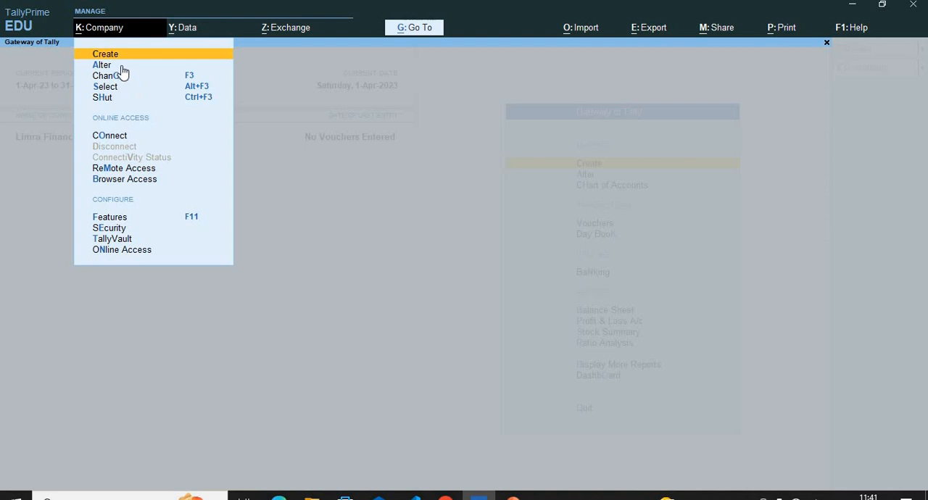
left_click(106, 86)
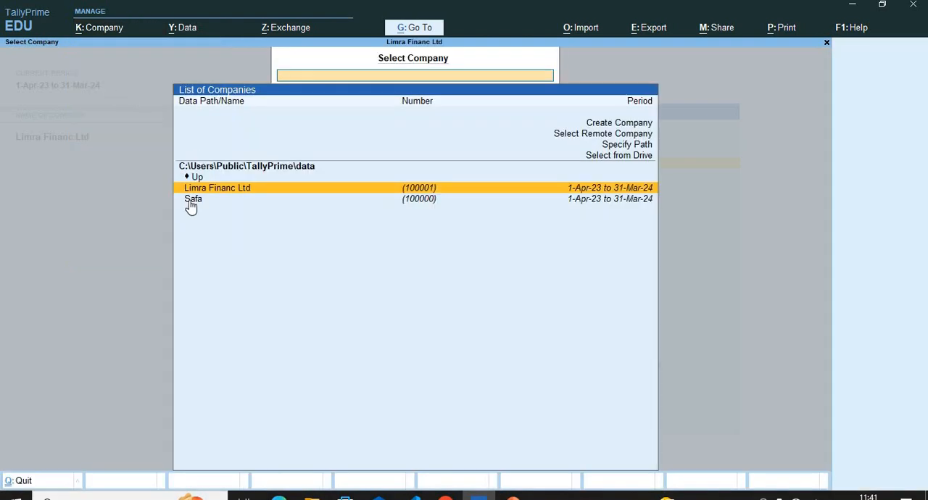
left_click(192, 200)
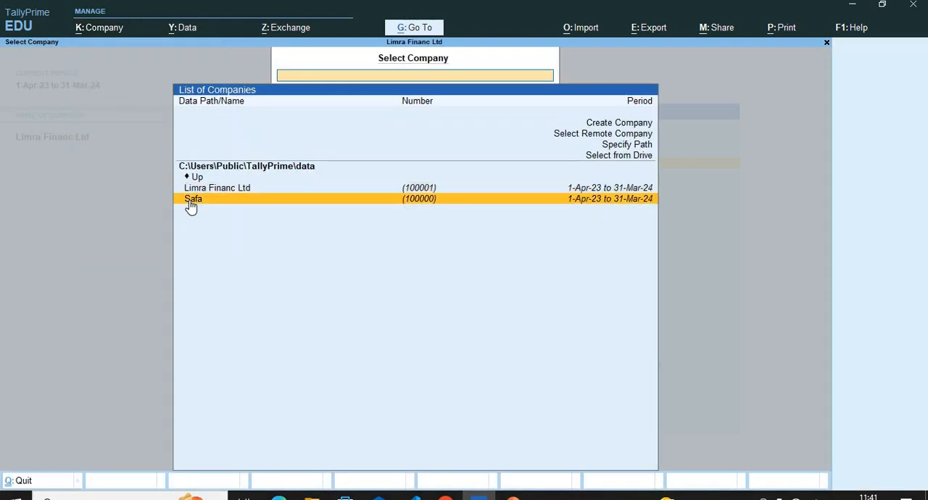
left_click(191, 203)
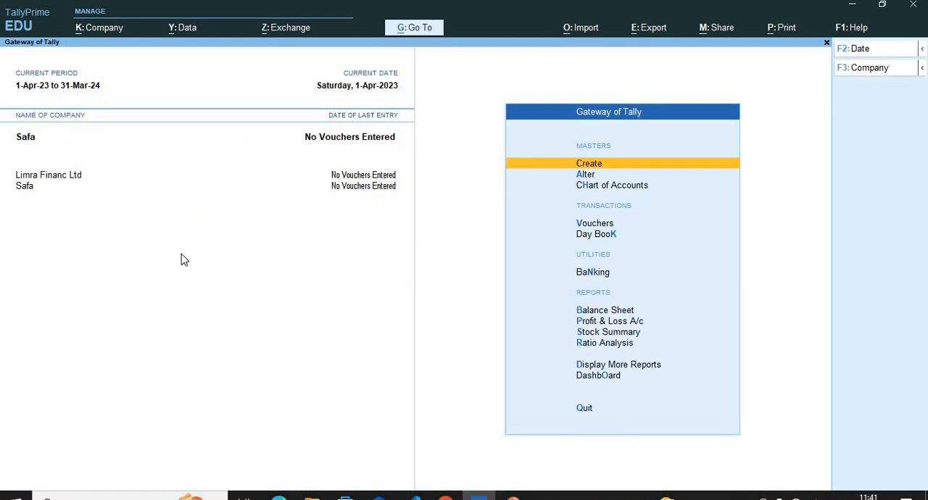
left_click(97, 29)
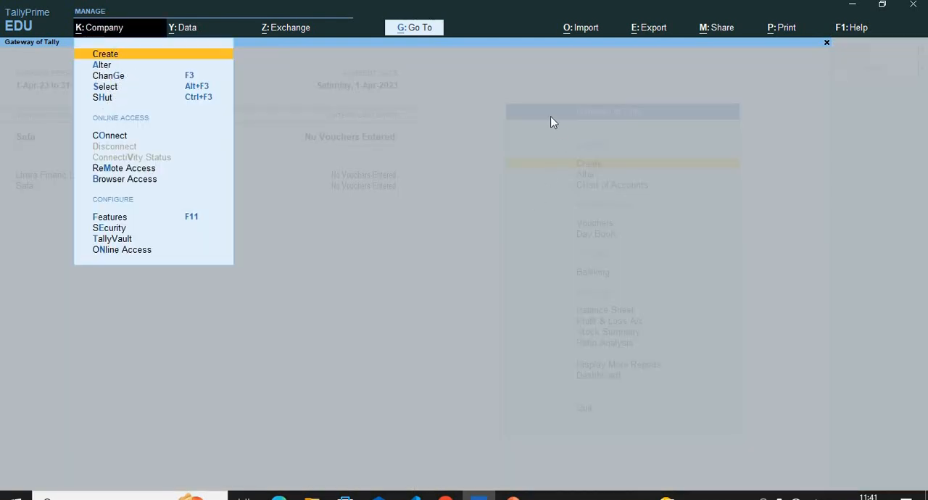
key("Escape")
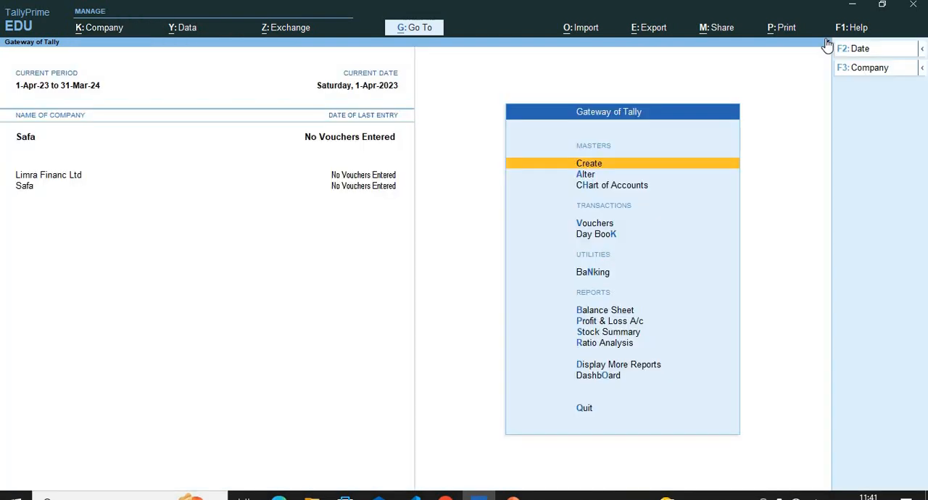